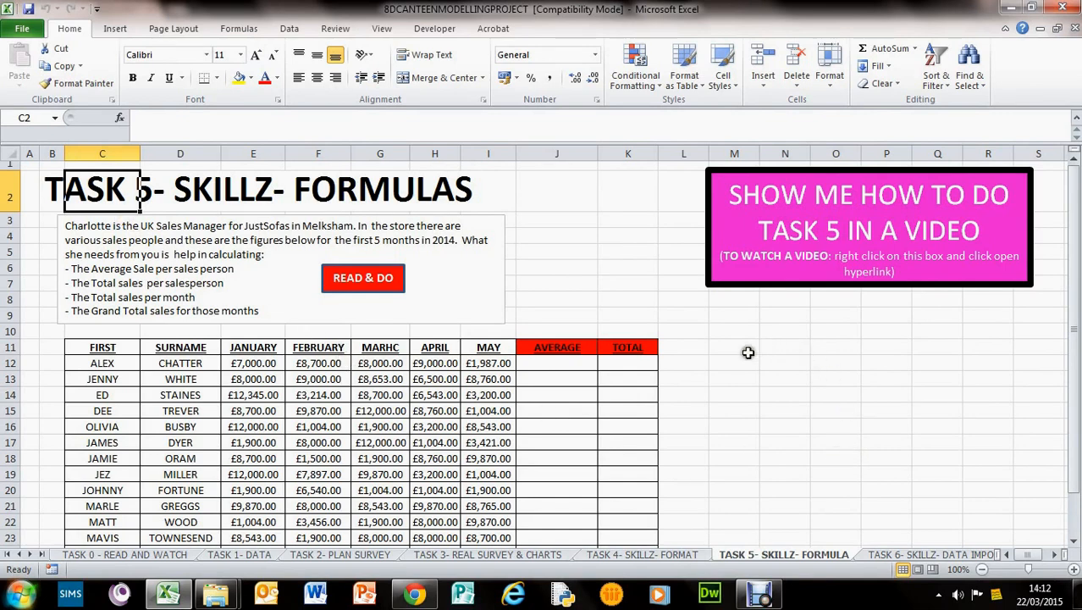
Look through the neighbouring task sheets up to TASK 7- Create Revenue Sheet and return to TASK 5- SKILLZ- FORMULA
left_click(652, 555)
left_click(830, 556)
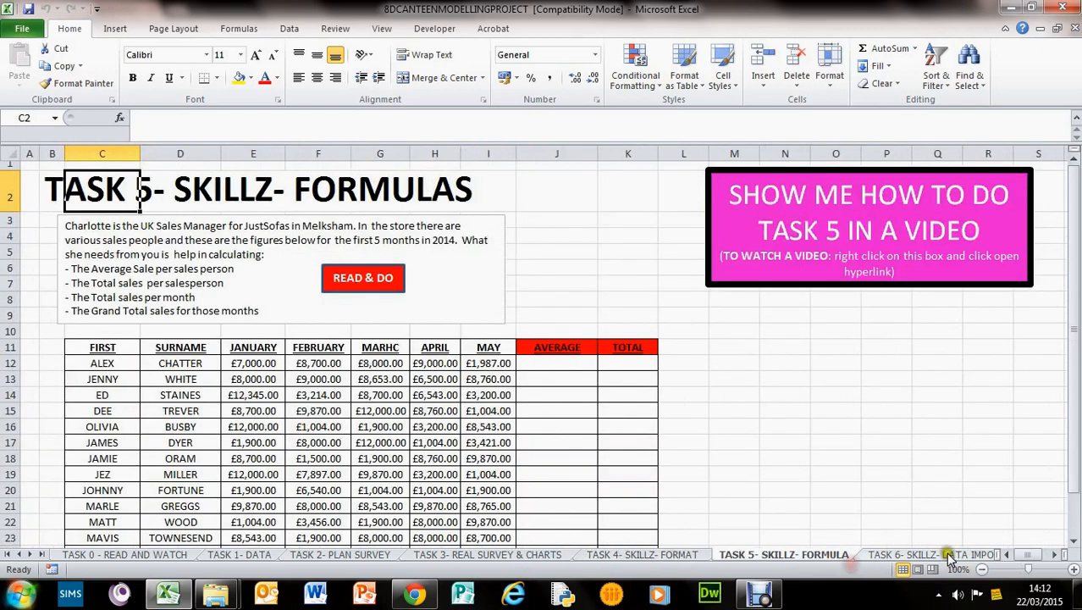
left_click(940, 555)
left_click(938, 555)
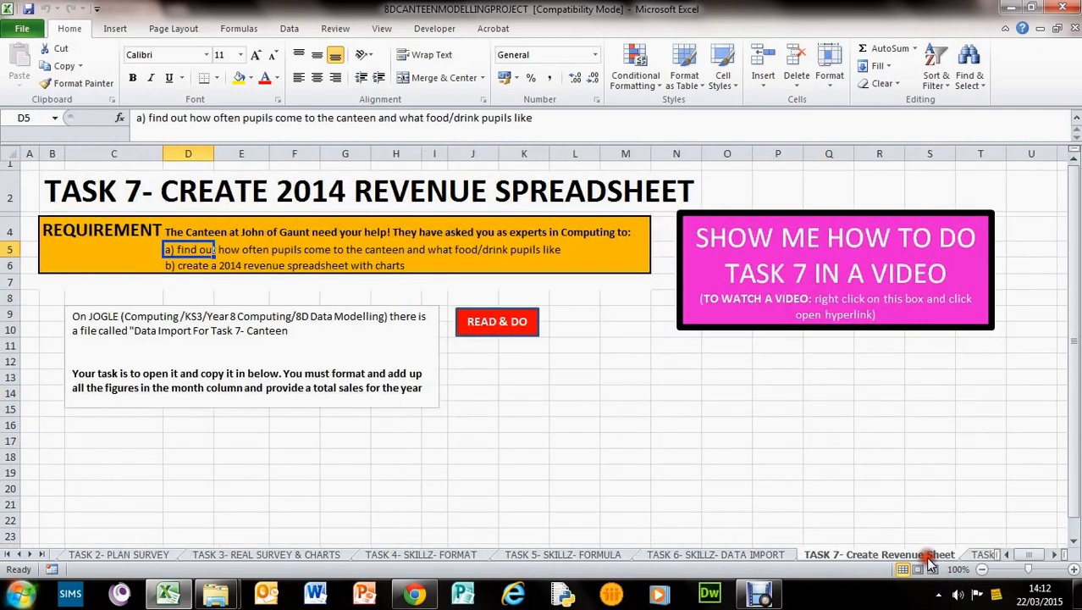
left_click(769, 556)
left_click(585, 556)
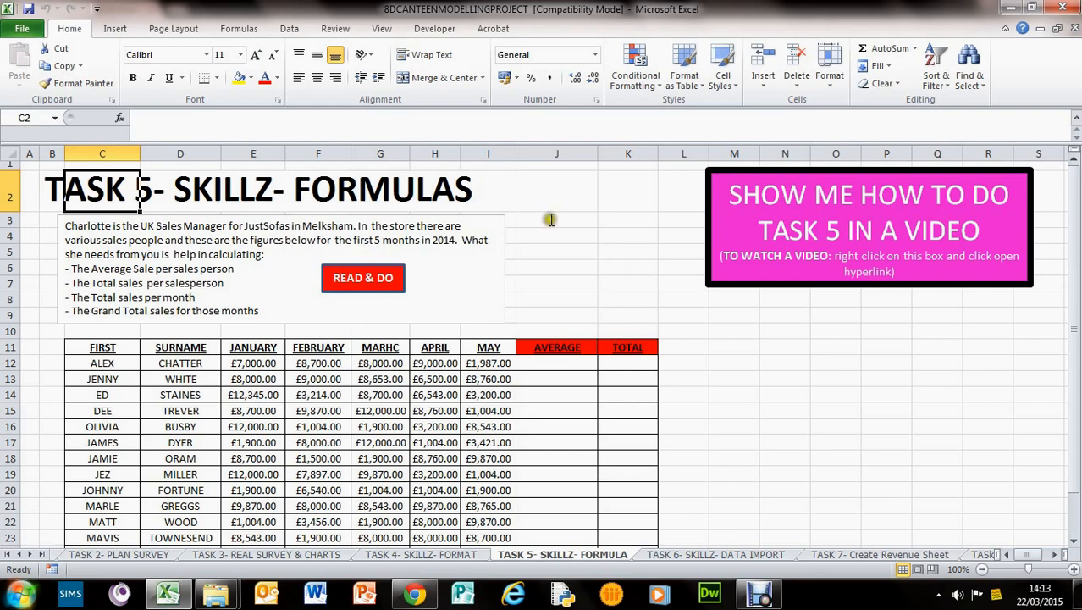
left_click(97, 225)
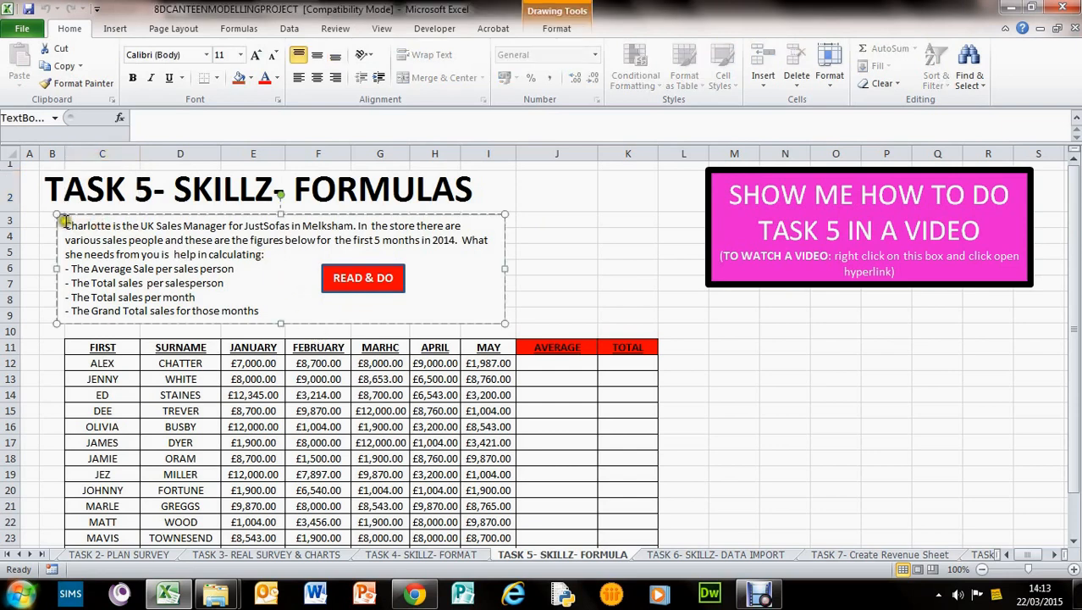
left_click_drag(64, 224, 184, 270)
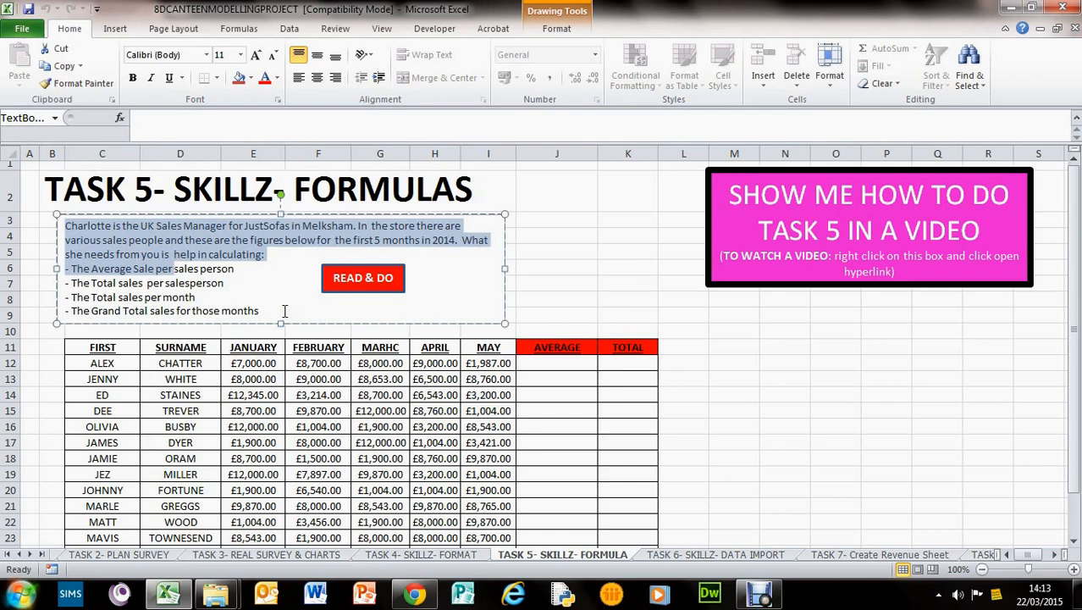
left_click(268, 240)
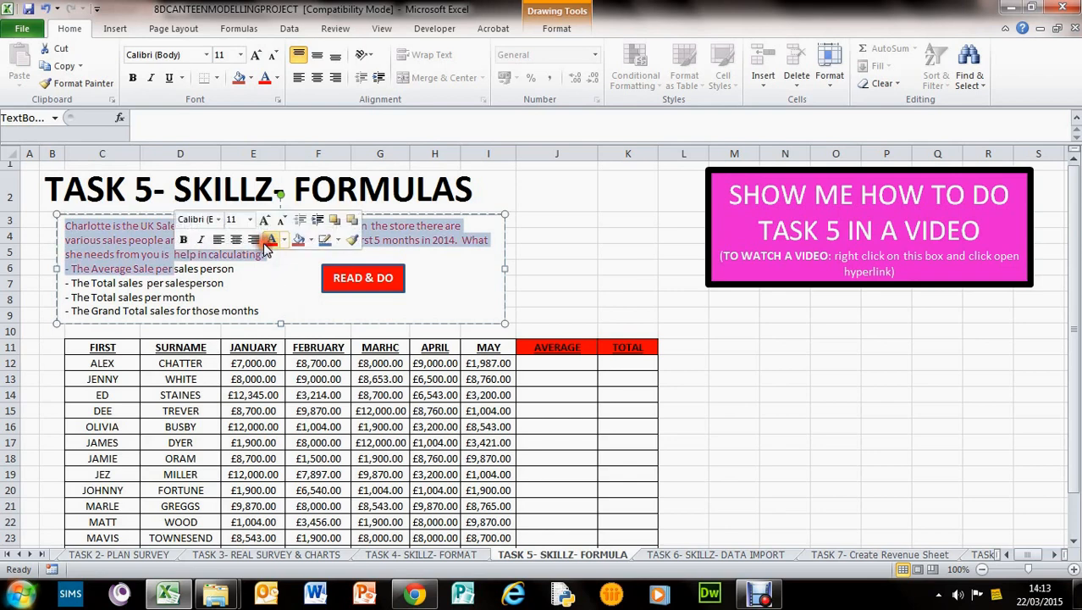
left_click(215, 253)
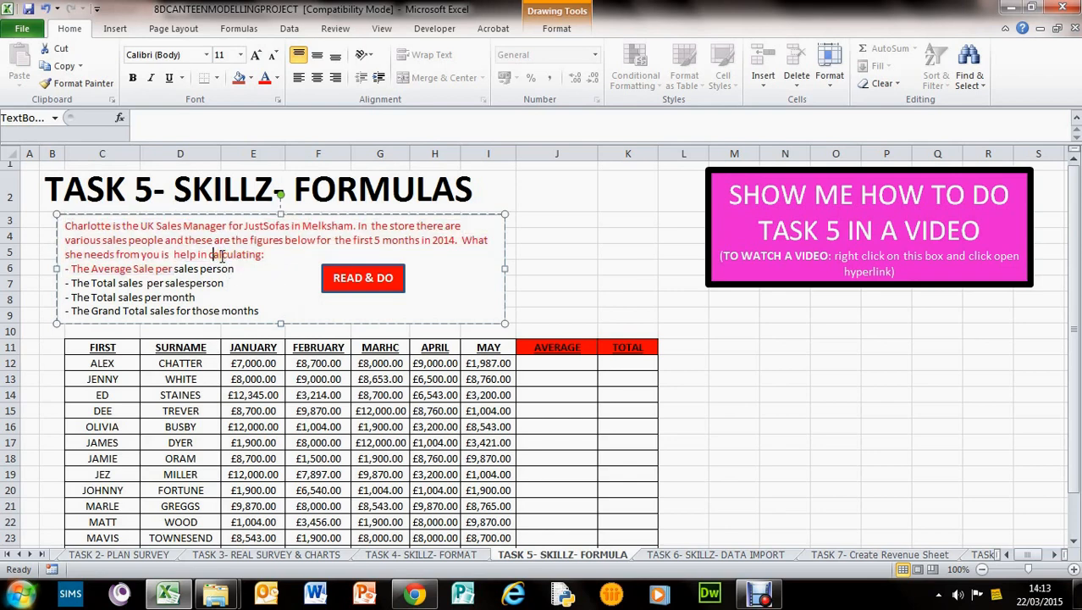
key("ctrl+z")
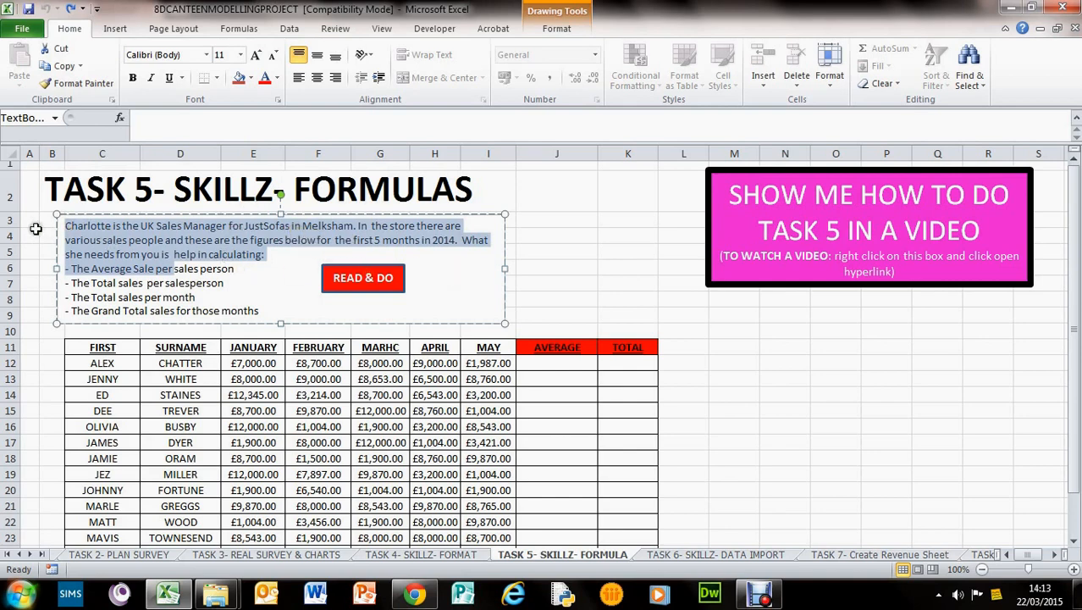
Read the list of required average and total sales calculations in the task's text box
left_click(176, 269)
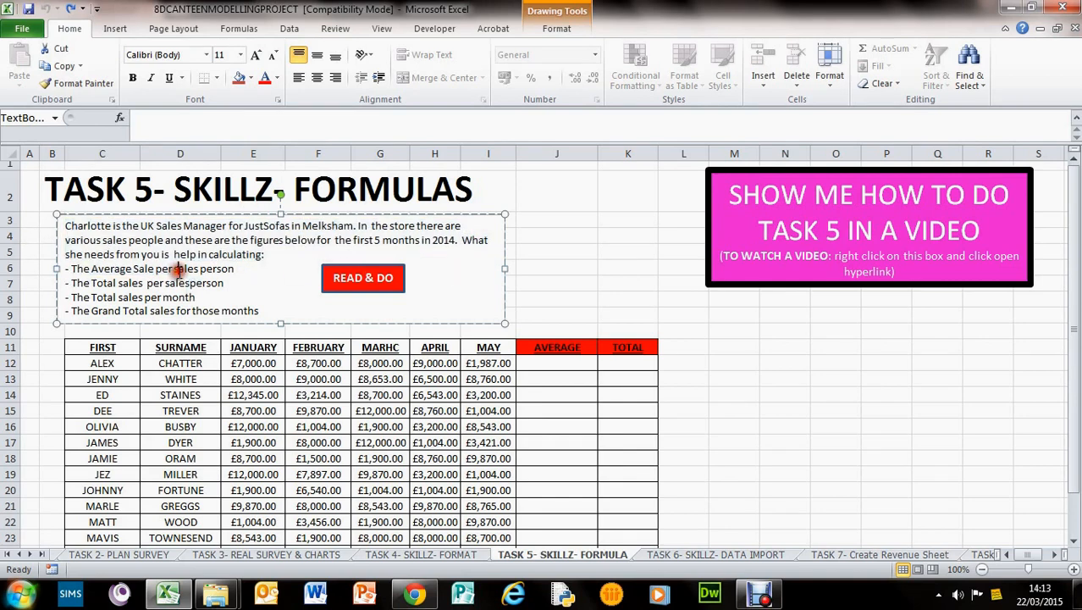
left_click_drag(81, 267, 149, 285)
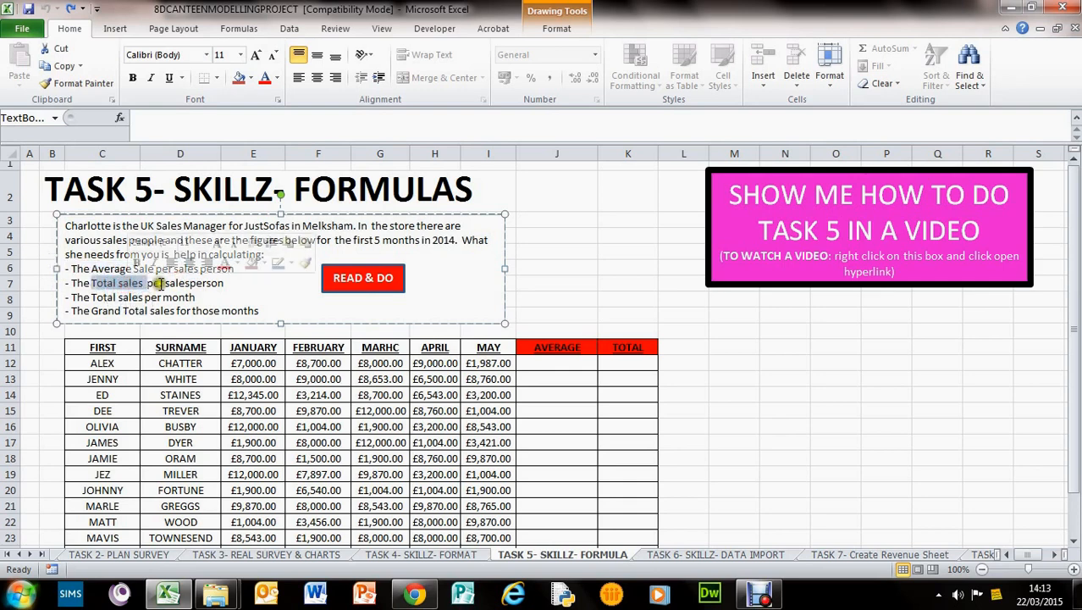
left_click(144, 284)
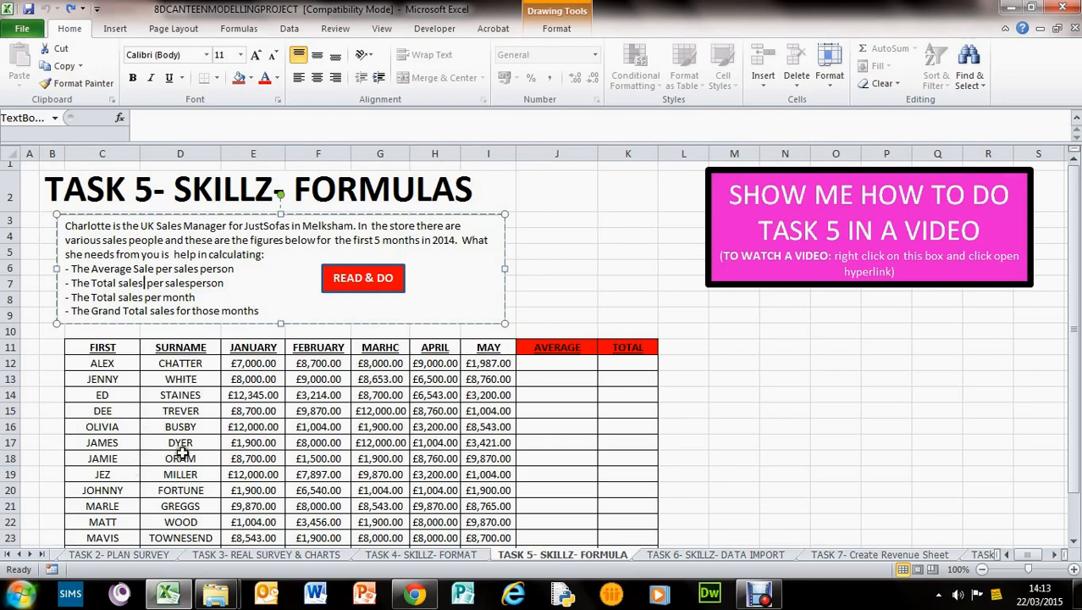
Examine the sales table's layout: the first name and surname columns and the month headings from January to May
left_click(205, 396)
scroll(196, 391, "down", 2)
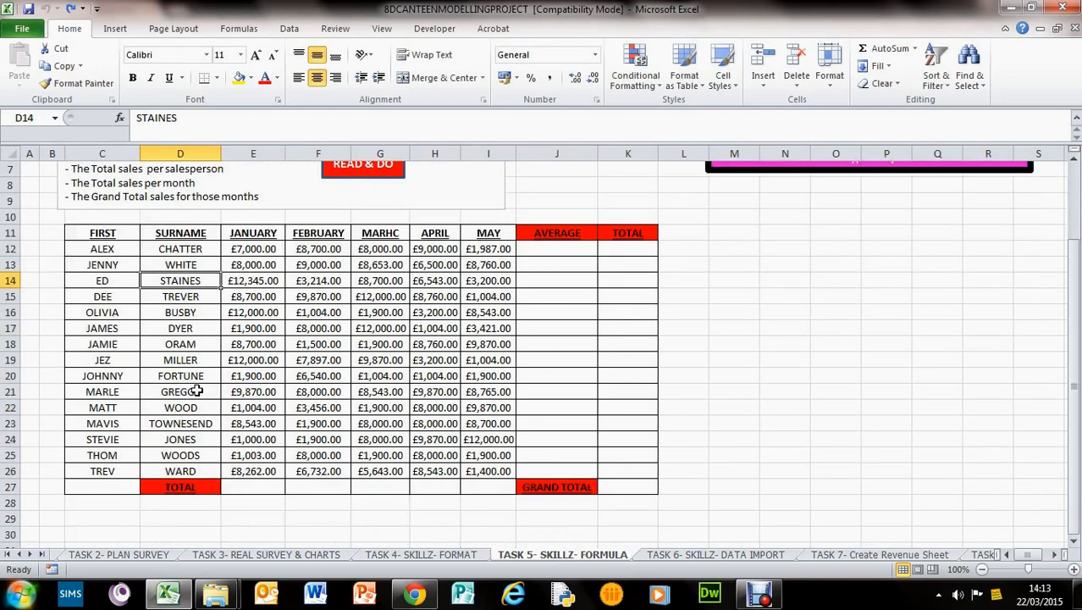
left_click(102, 234)
left_click_drag(101, 233, 105, 466)
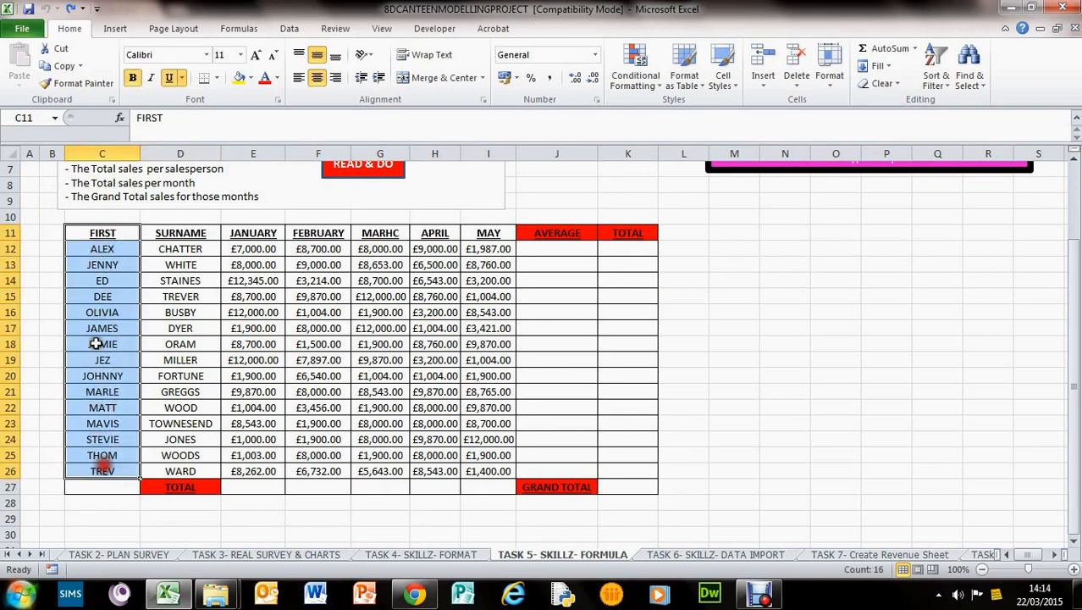
left_click_drag(101, 235, 97, 421)
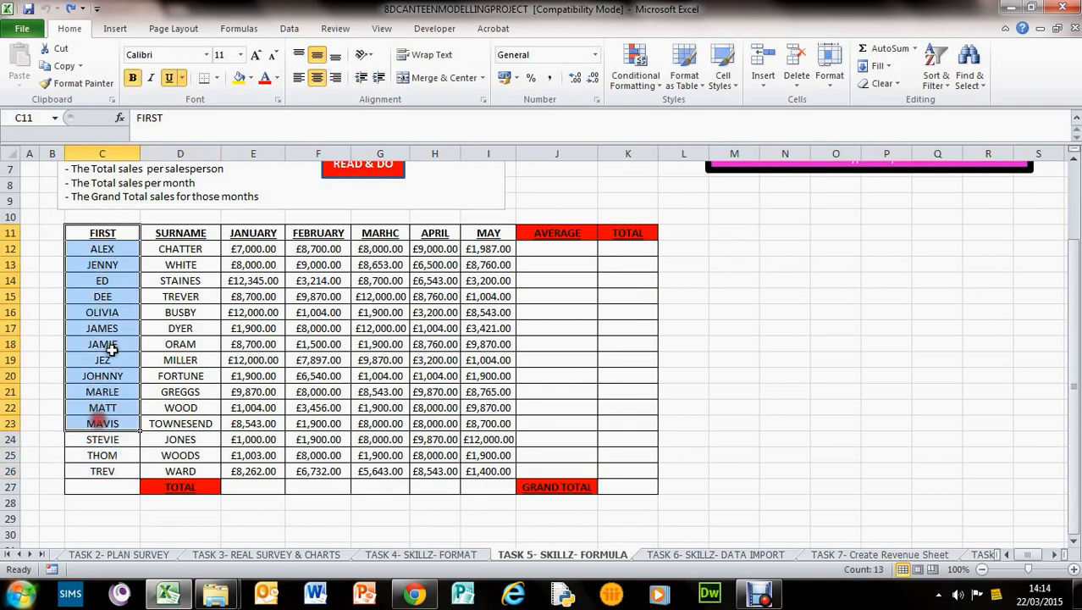
left_click(150, 233)
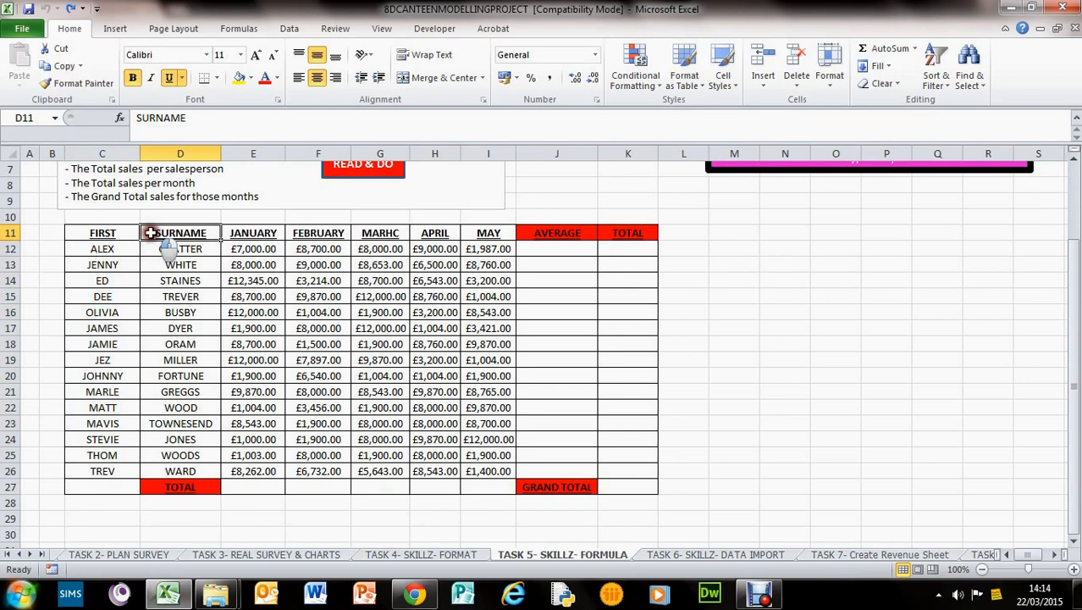
left_click_drag(150, 233, 152, 266)
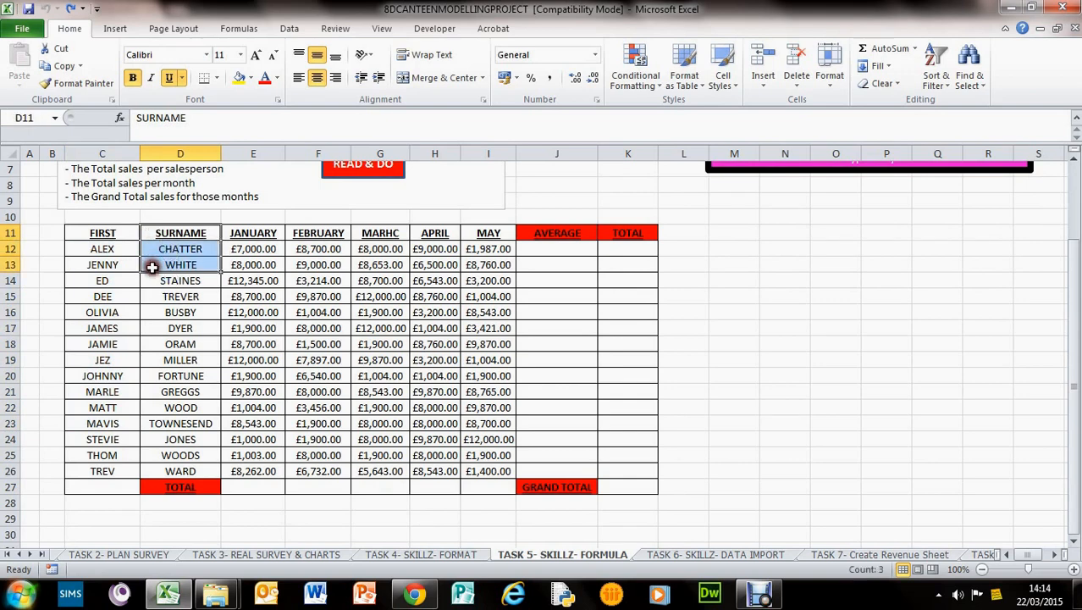
left_click(247, 233)
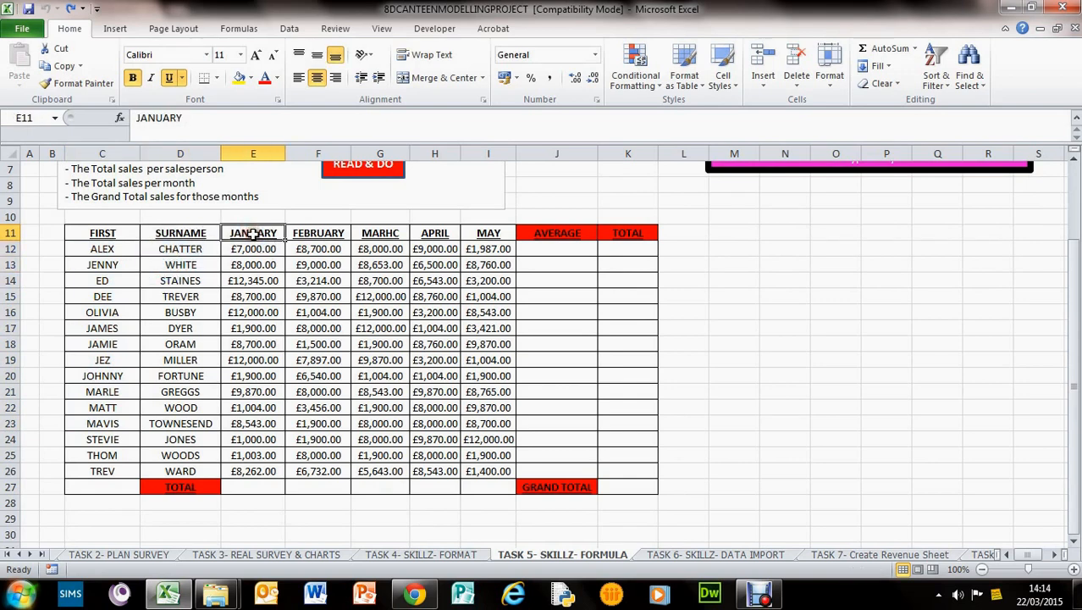
left_click(377, 231)
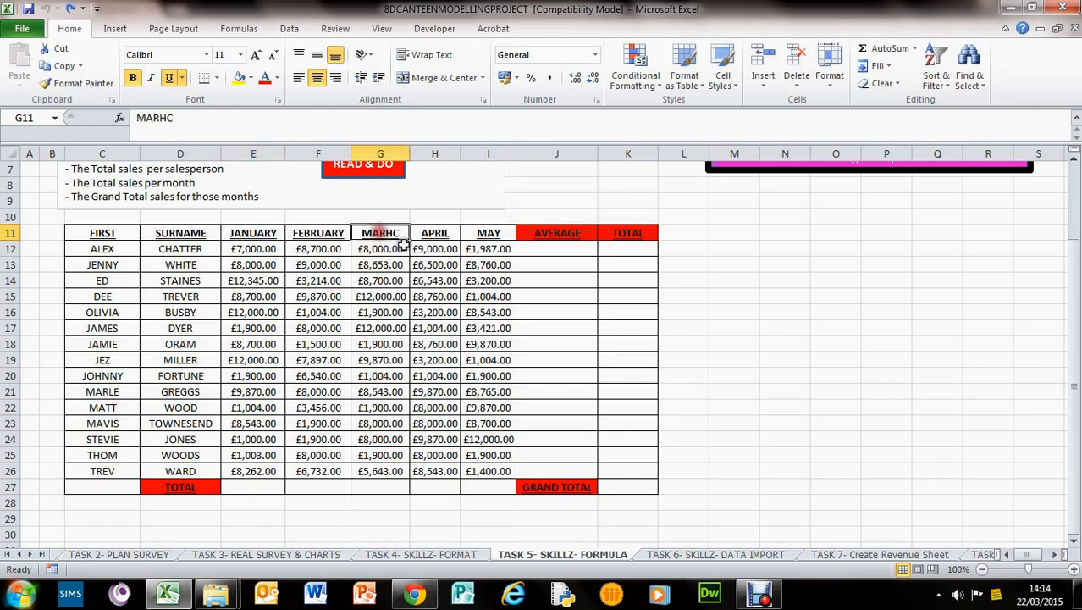
left_click(426, 236)
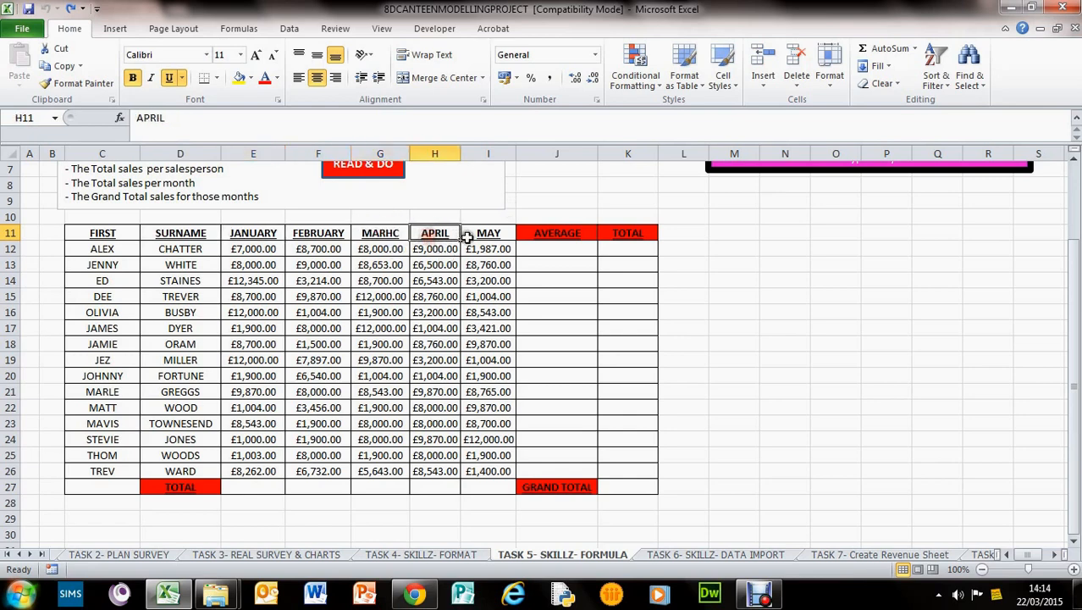
left_click(462, 238)
Review the first salesperson's monthly sales figures across row 12, from January to May
left_click_drag(102, 251, 302, 246)
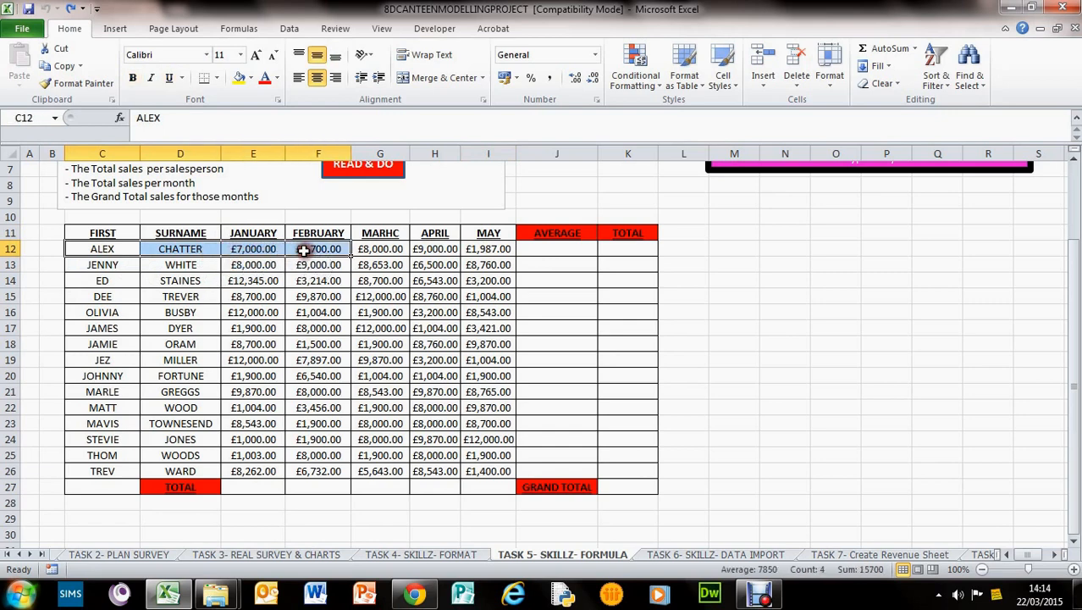
left_click(265, 245)
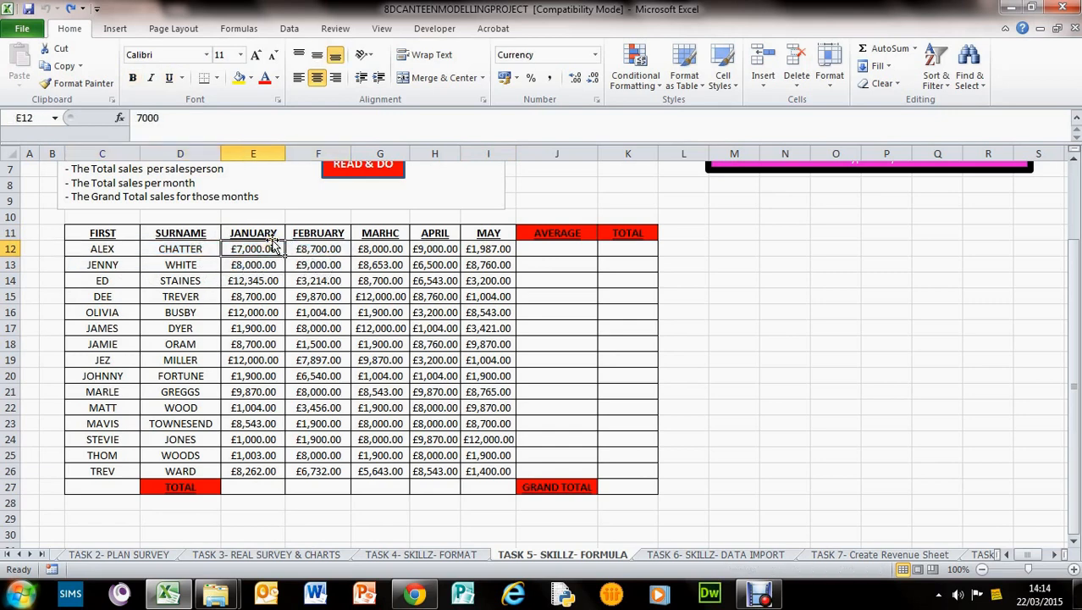
key("Right")
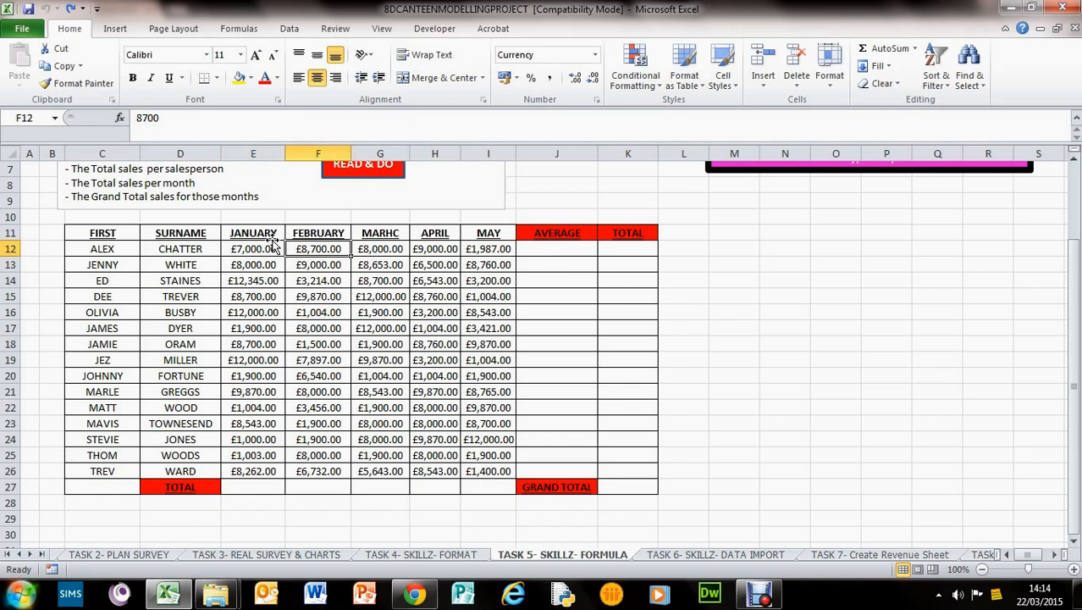
key("Right")
key("Right")
key("Right")
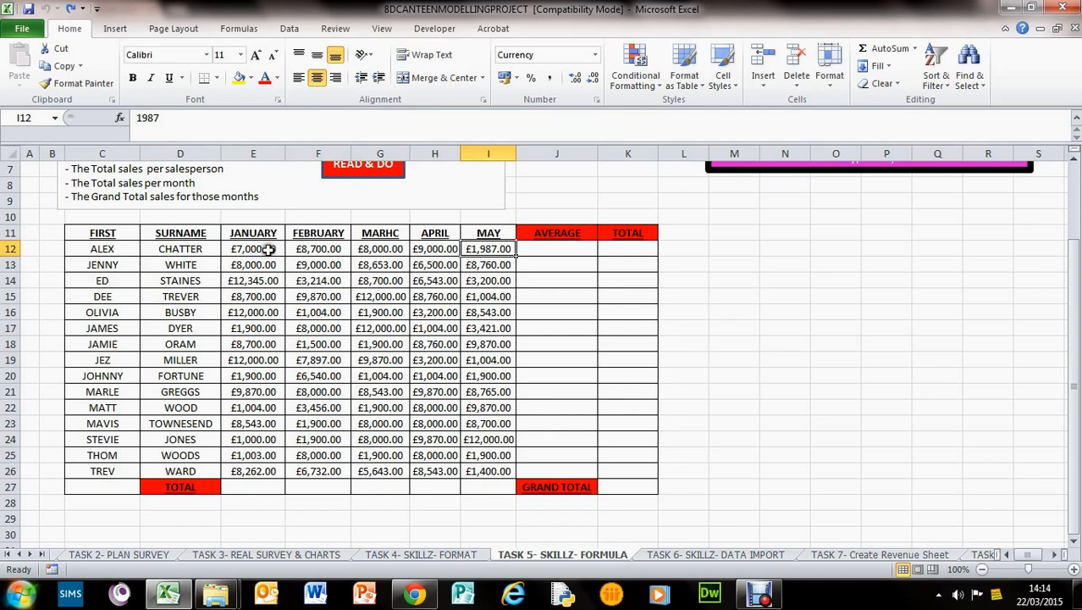
left_click(262, 249)
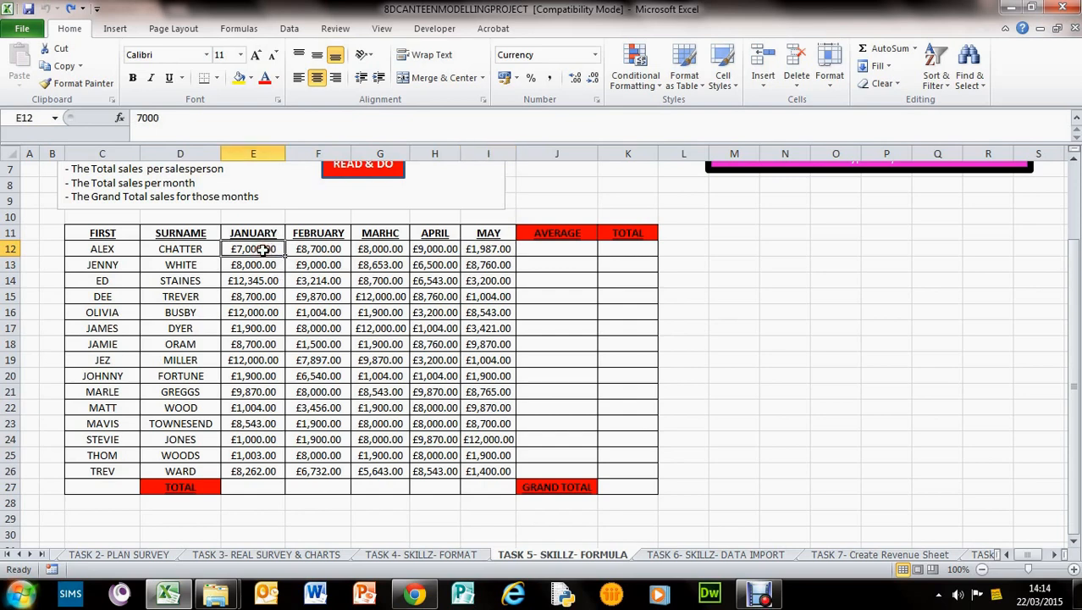
Match the brief's average sale per salesperson requirement with the AVERAGE column of the table
scroll(262, 249, "up", 1)
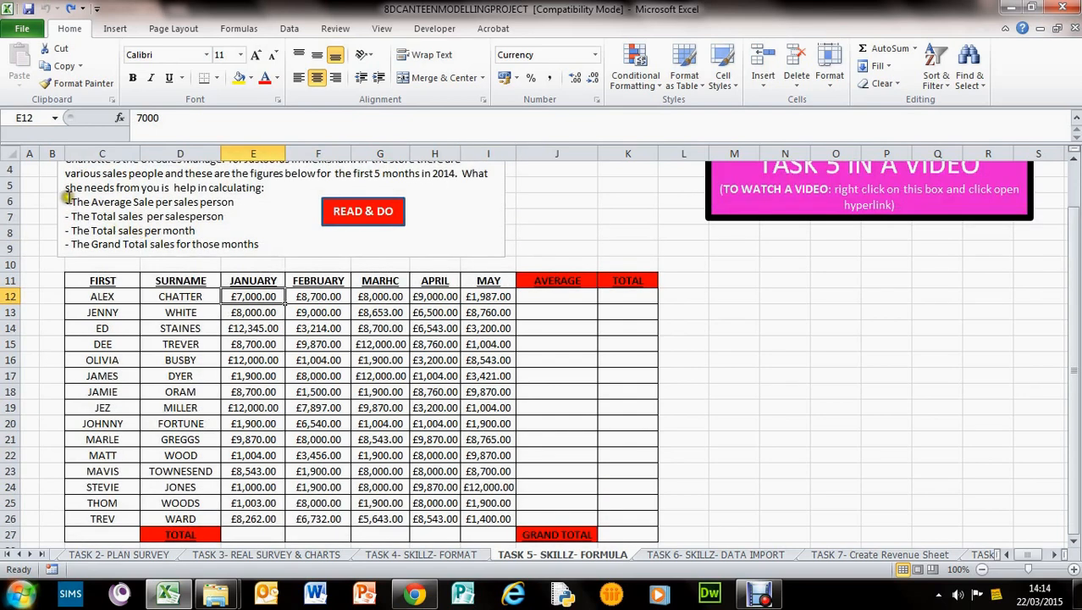
left_click_drag(69, 201, 221, 197)
left_click(555, 283)
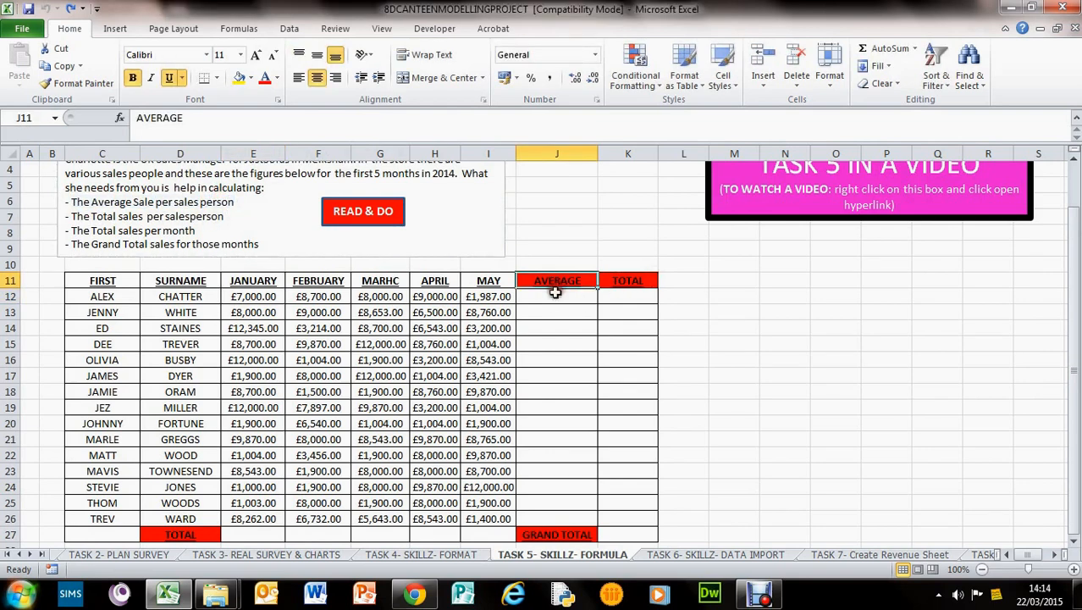
Keep the current colour scheme without further prompts, and enter =AVERAGE(E12:I12) in J12 for the first salesperson's average sales
left_click(536, 298)
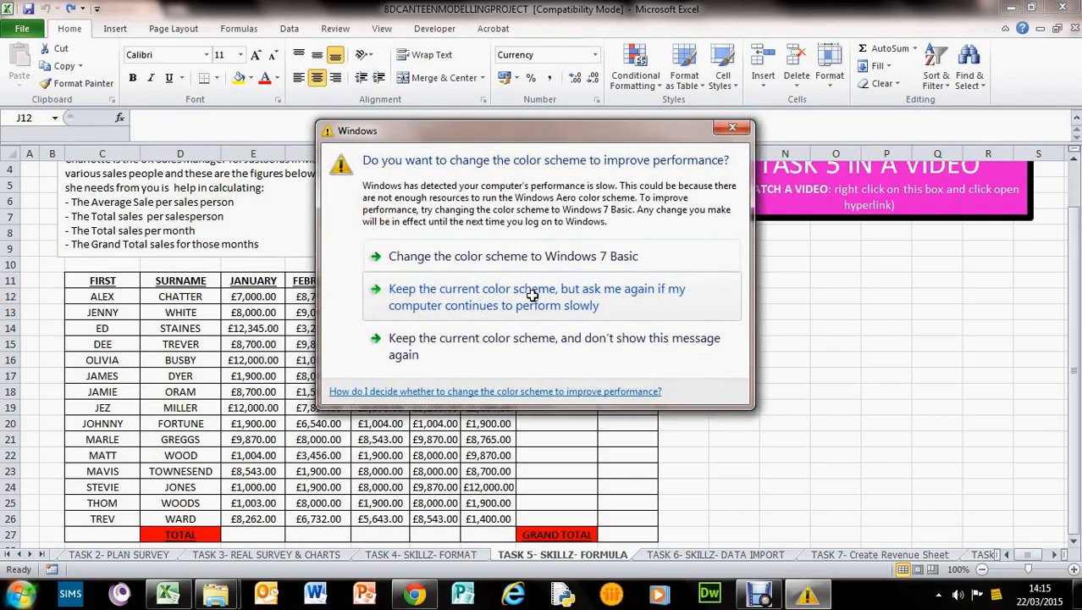
left_click(534, 343)
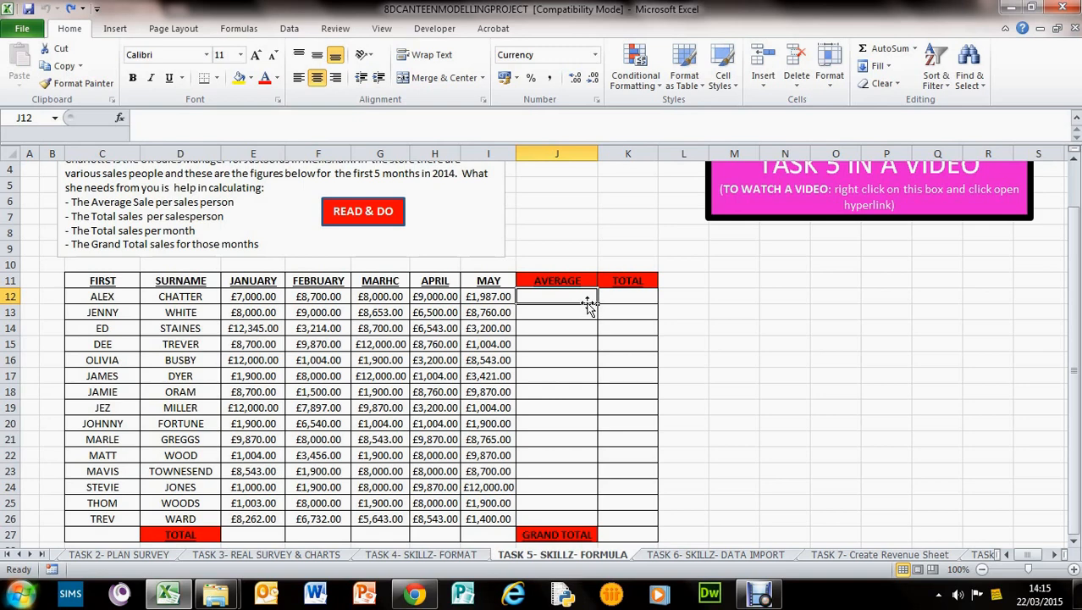
type("=")
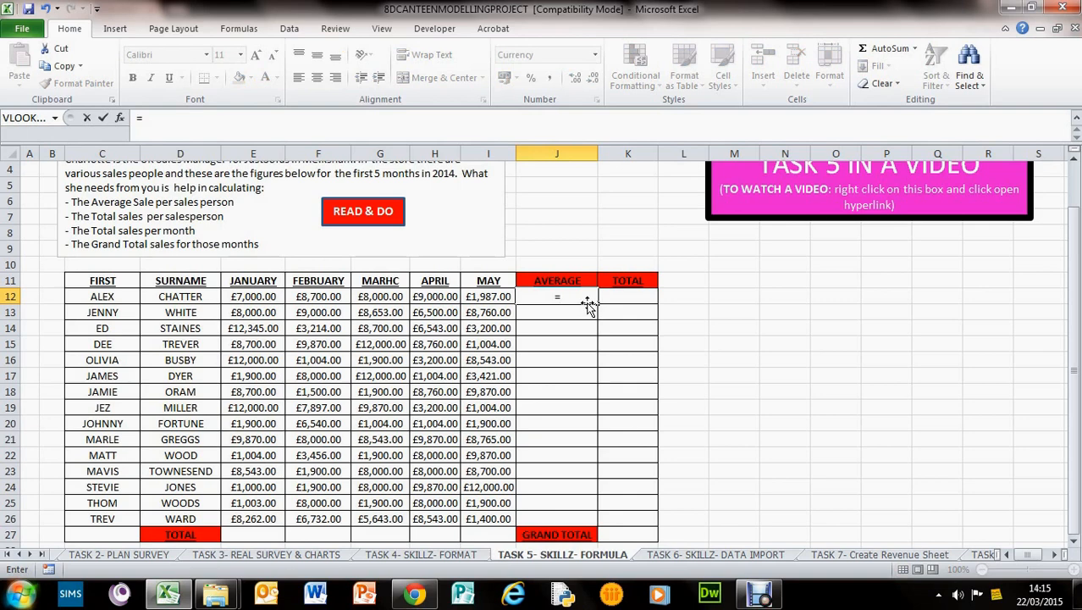
type("a")
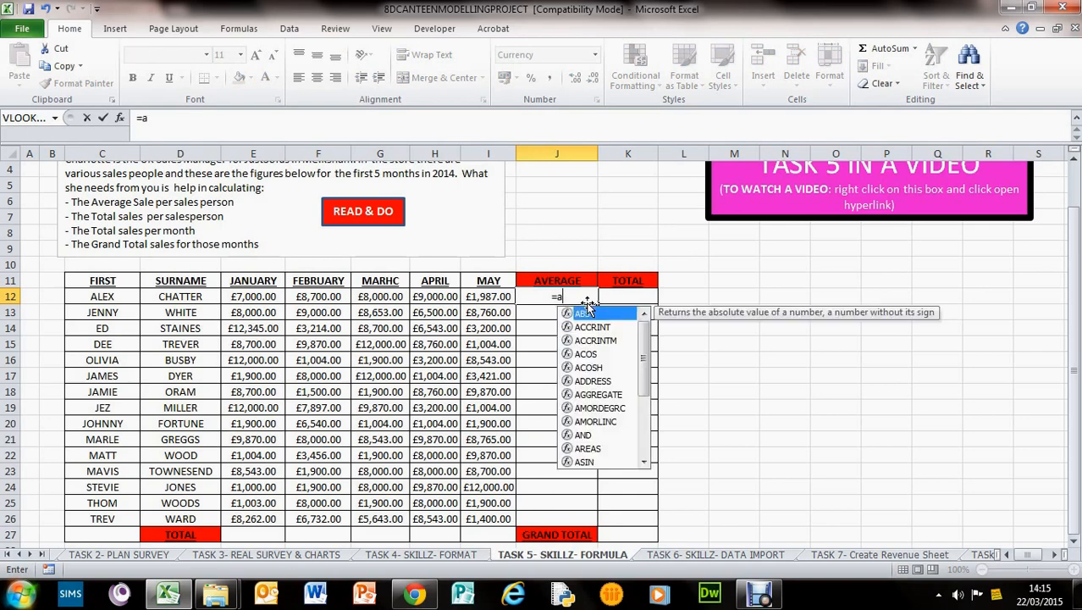
type("ver")
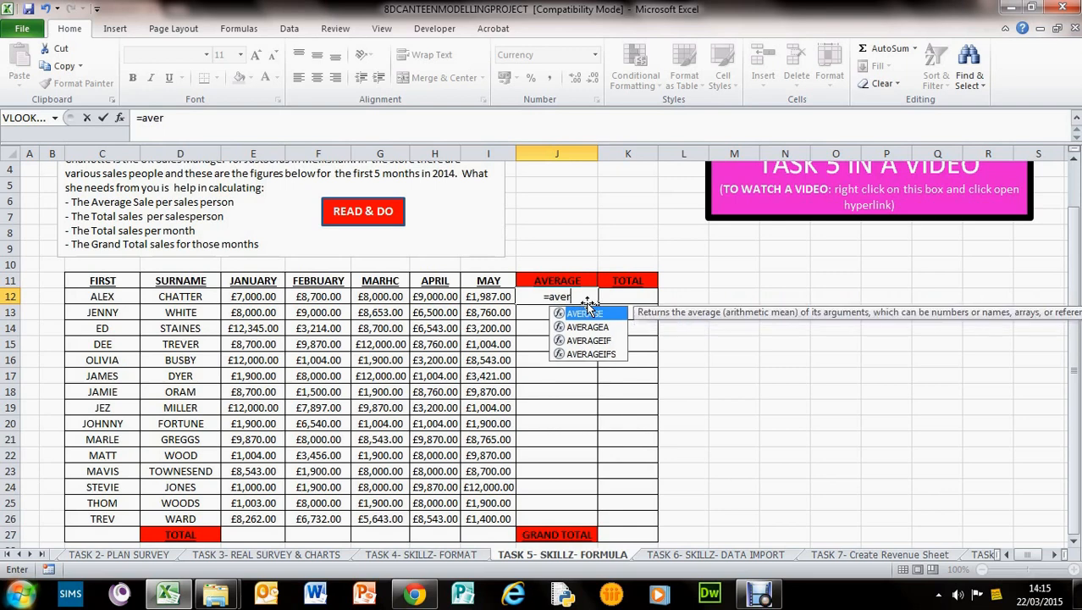
type("age")
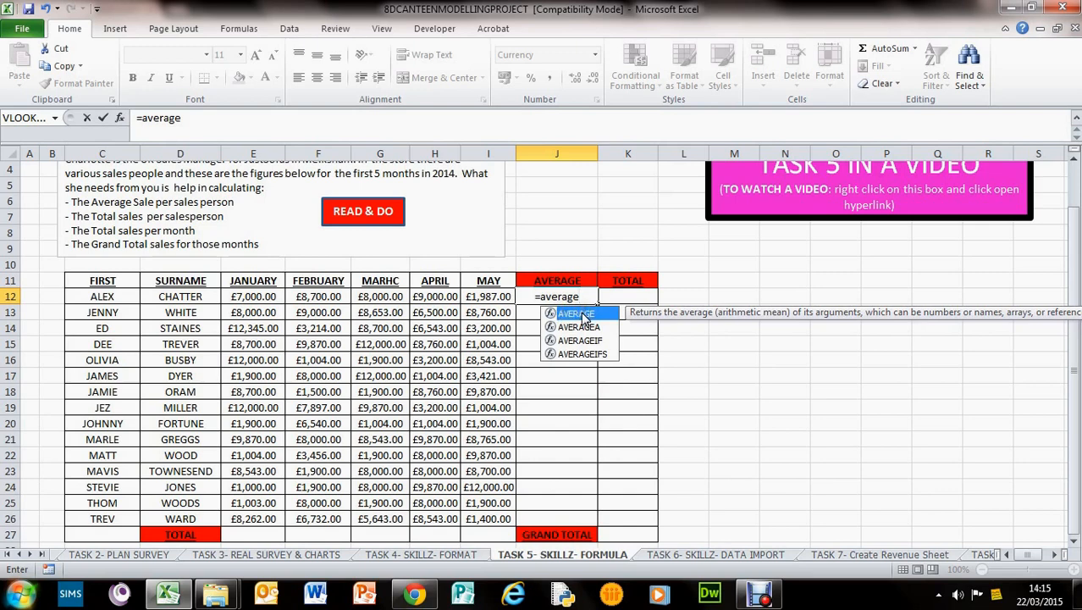
double_click(579, 315)
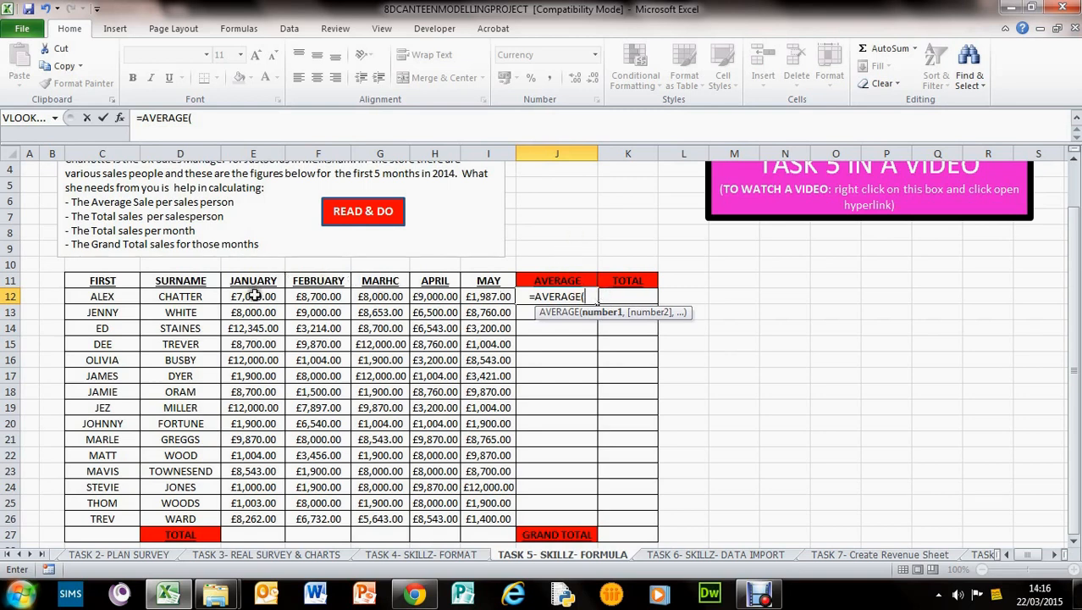
left_click_drag(254, 295, 467, 295)
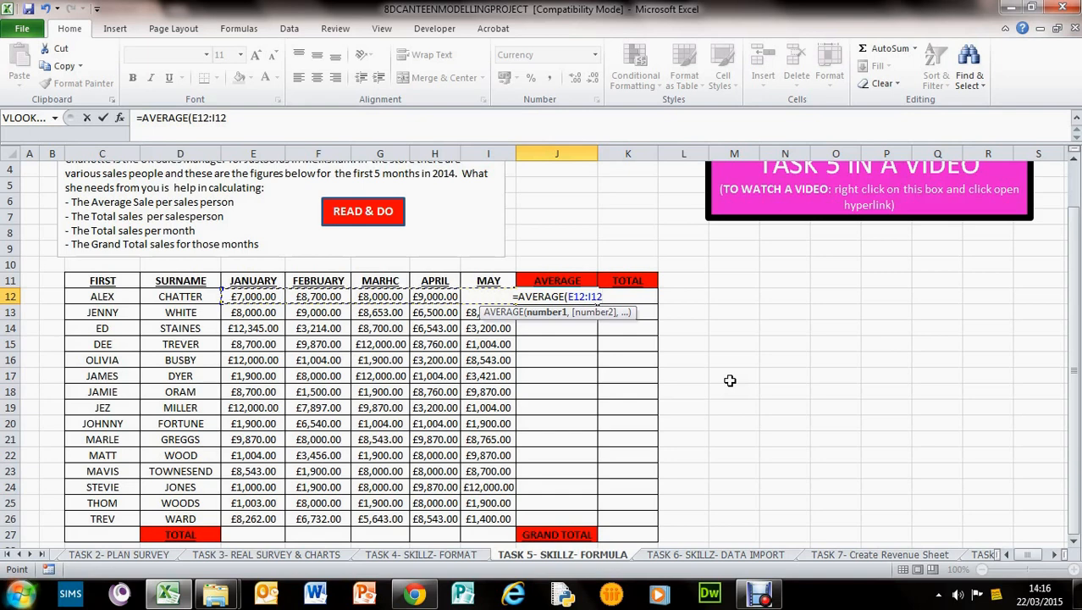
type(")")
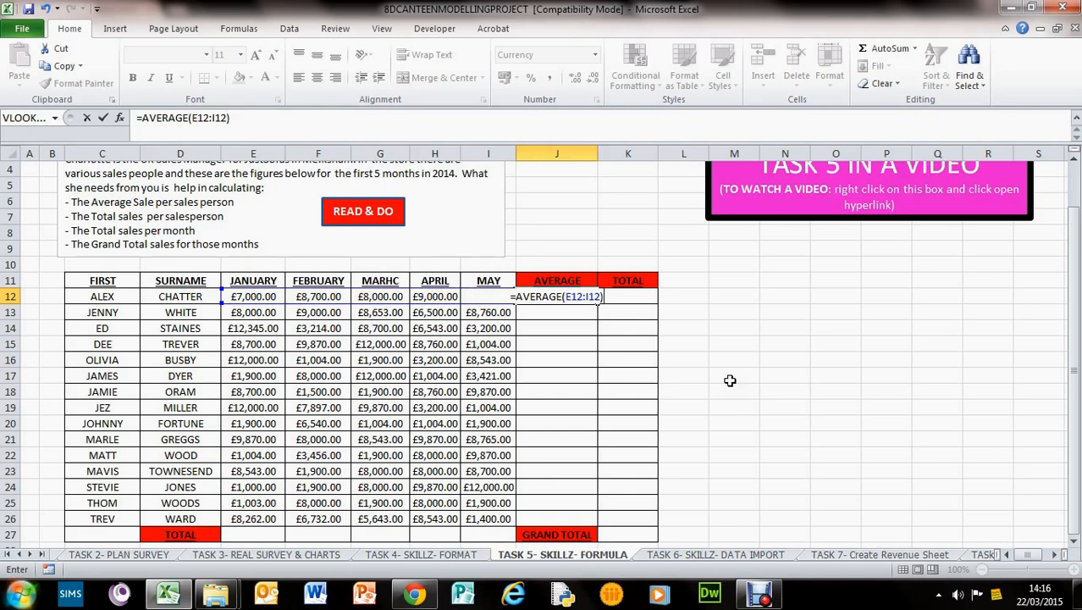
key("Return")
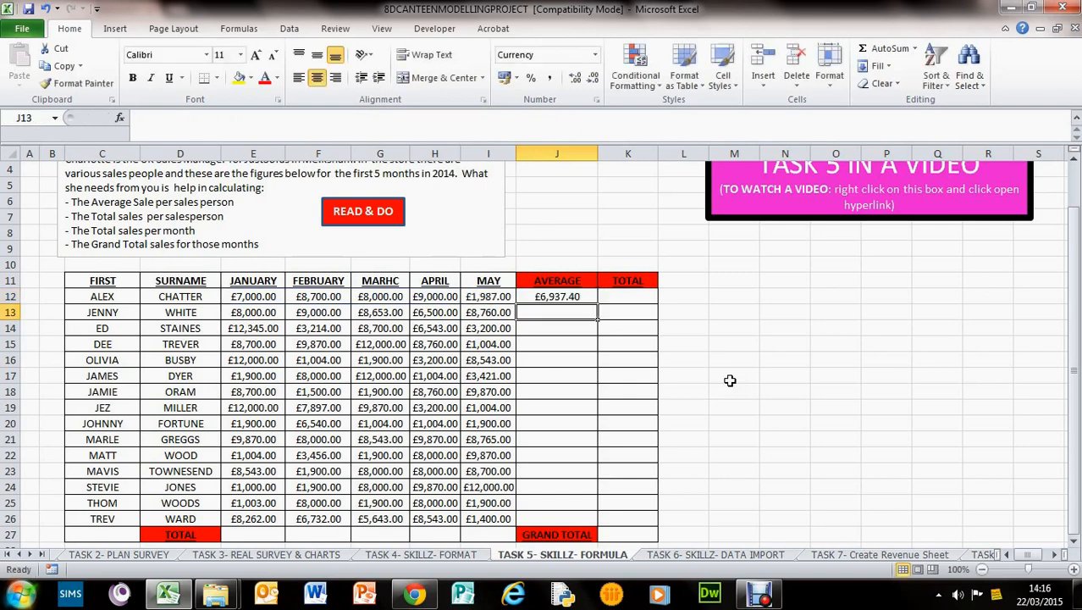
Test the average formula by changing the first salesperson's May sales to 2000, and undo that change
left_click(537, 296)
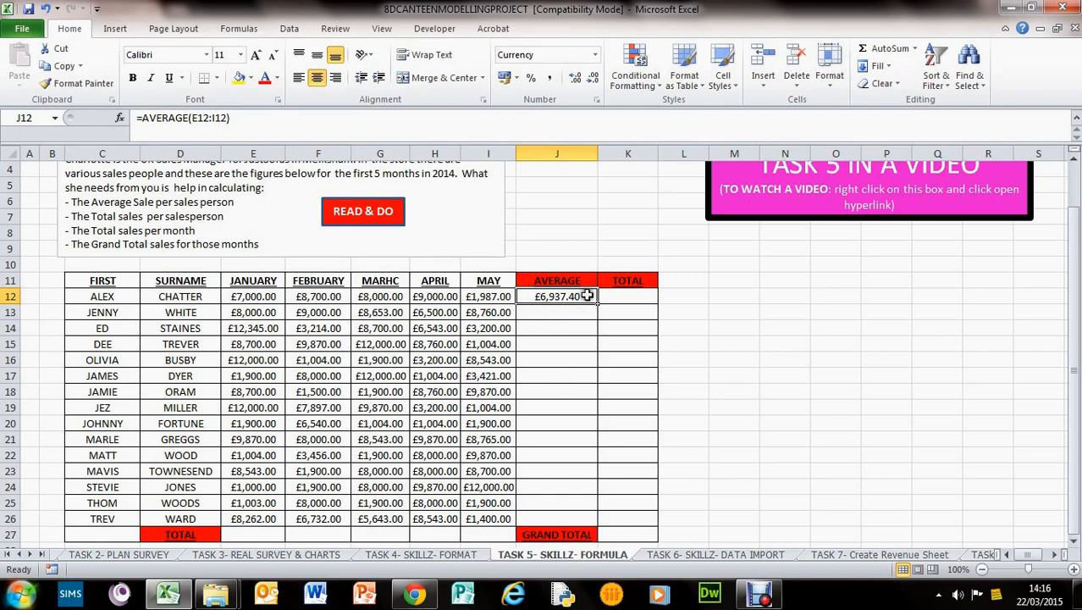
left_click(487, 293)
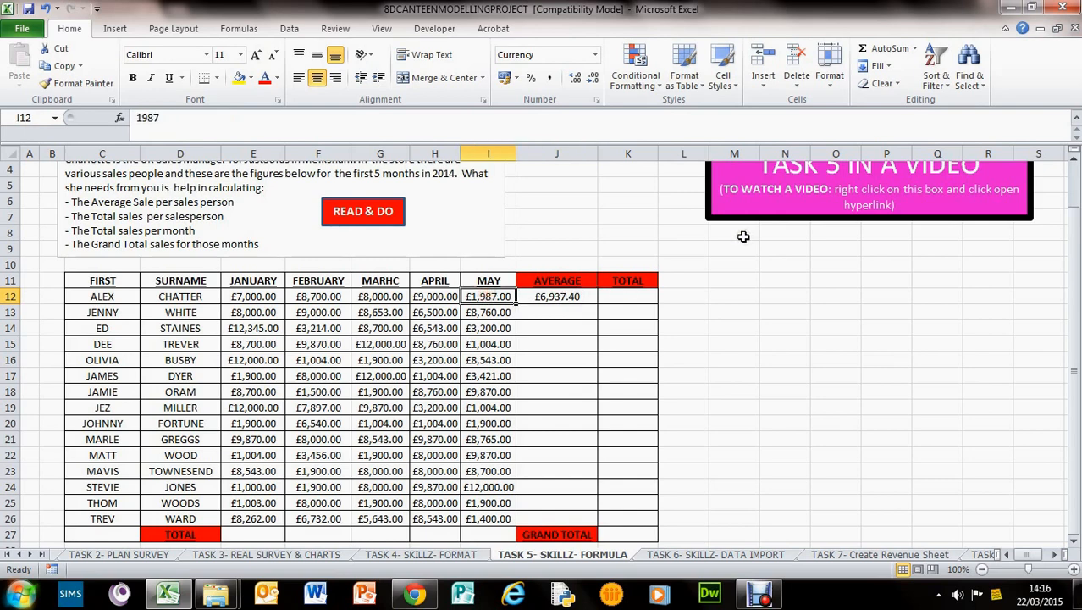
type("2000")
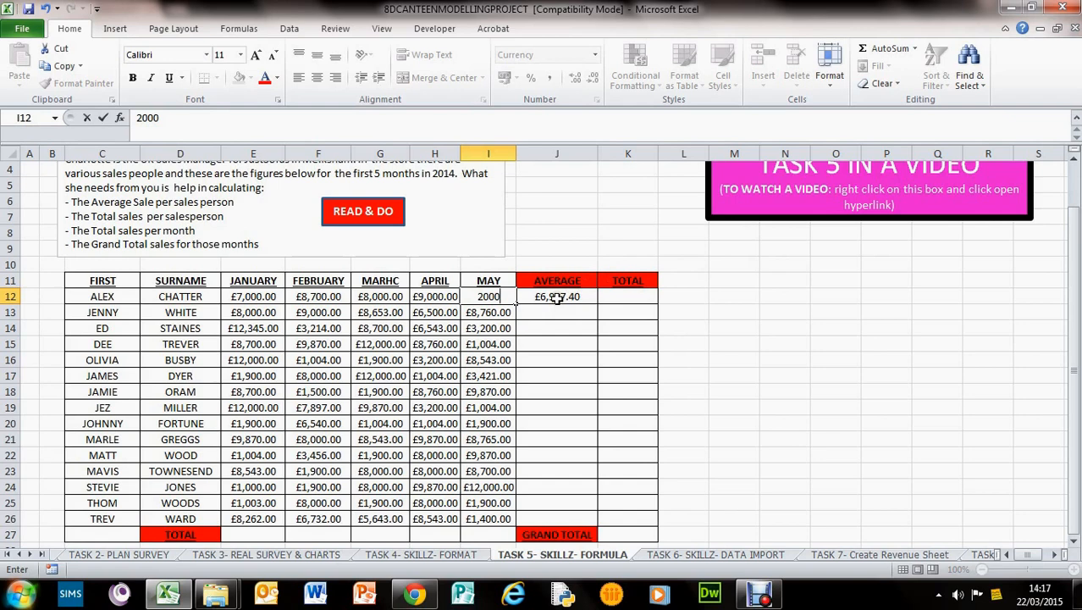
key("Return")
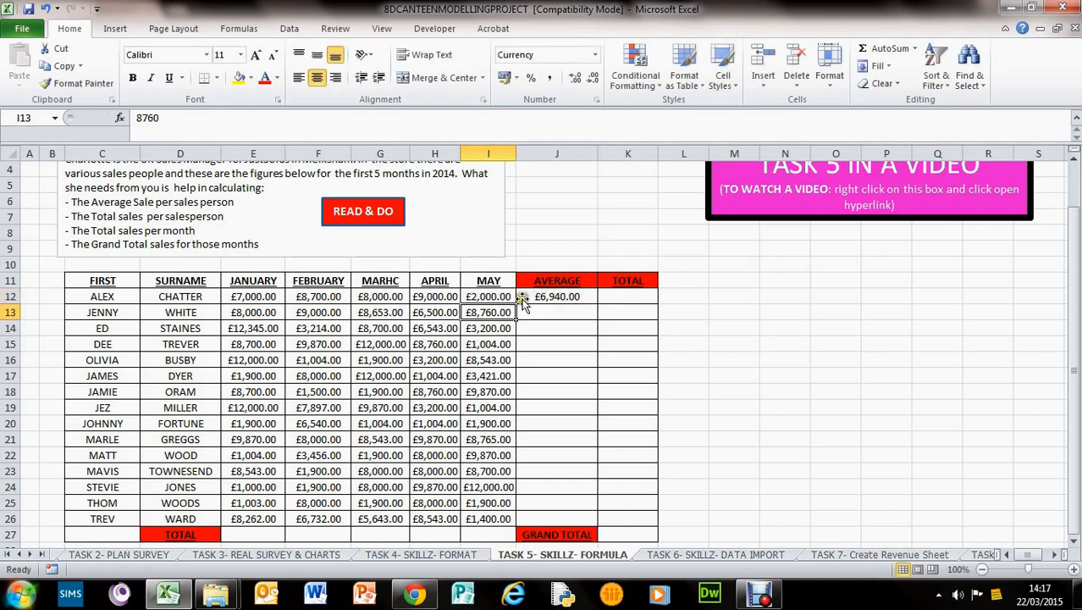
key("ctrl+z")
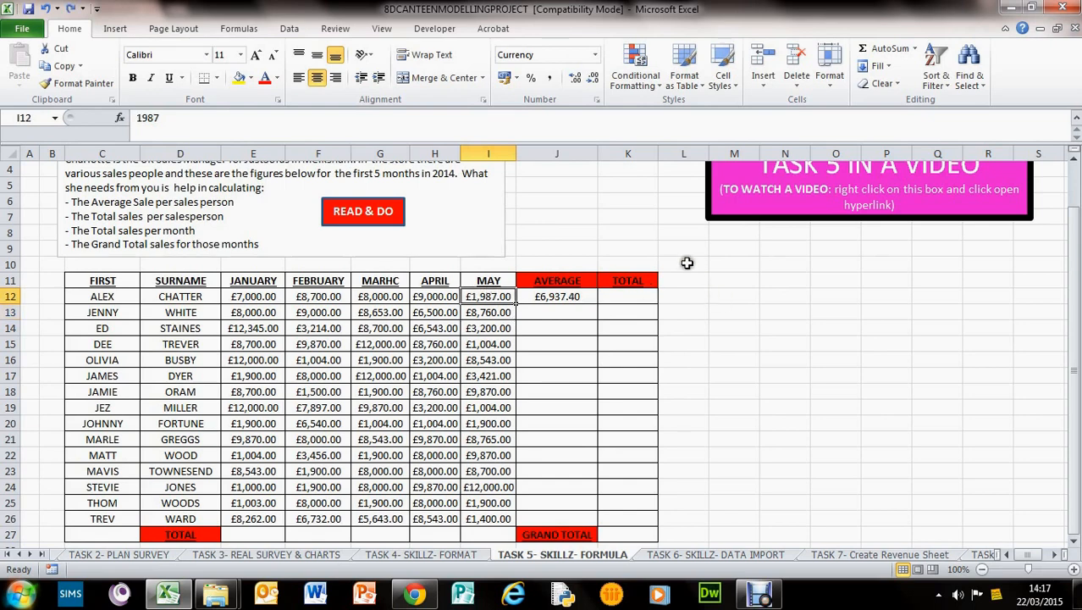
Copy the average formula from J12 to J13:J26 for all the remaining salespeople
left_click(528, 293)
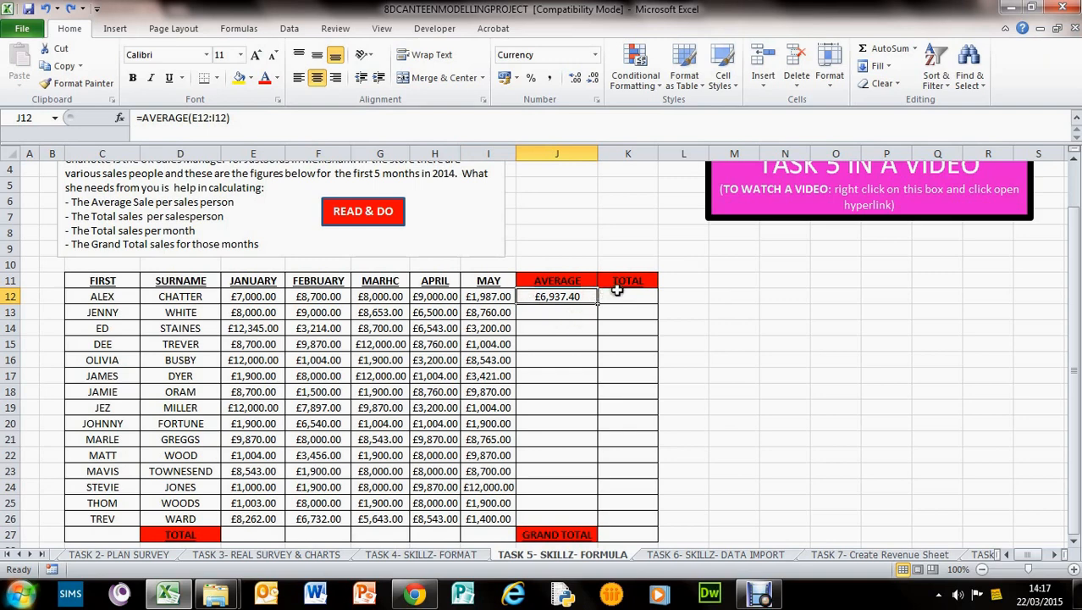
left_click(541, 318)
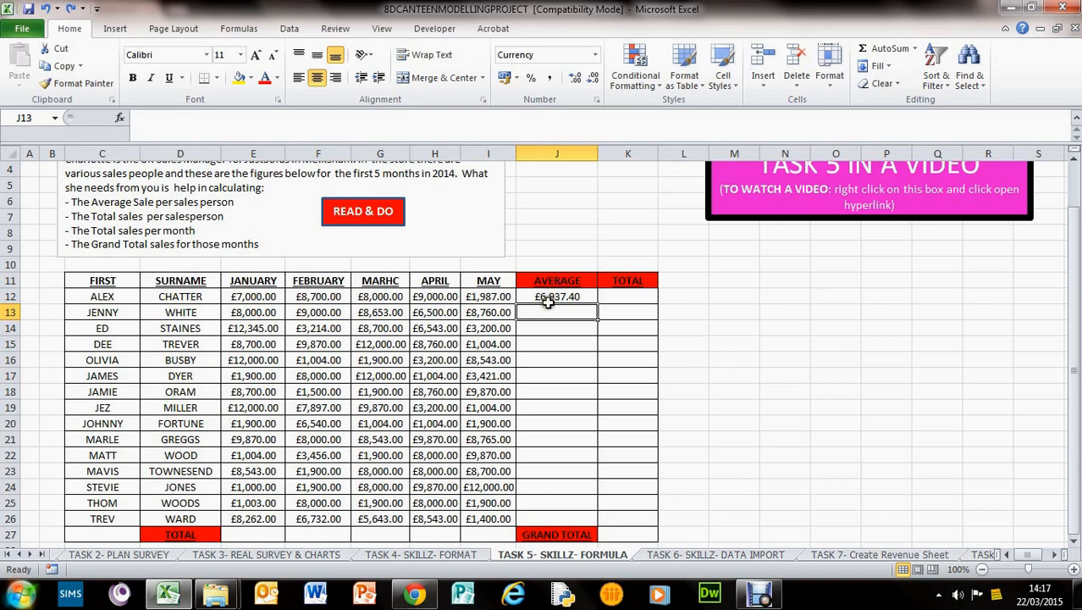
left_click(583, 297)
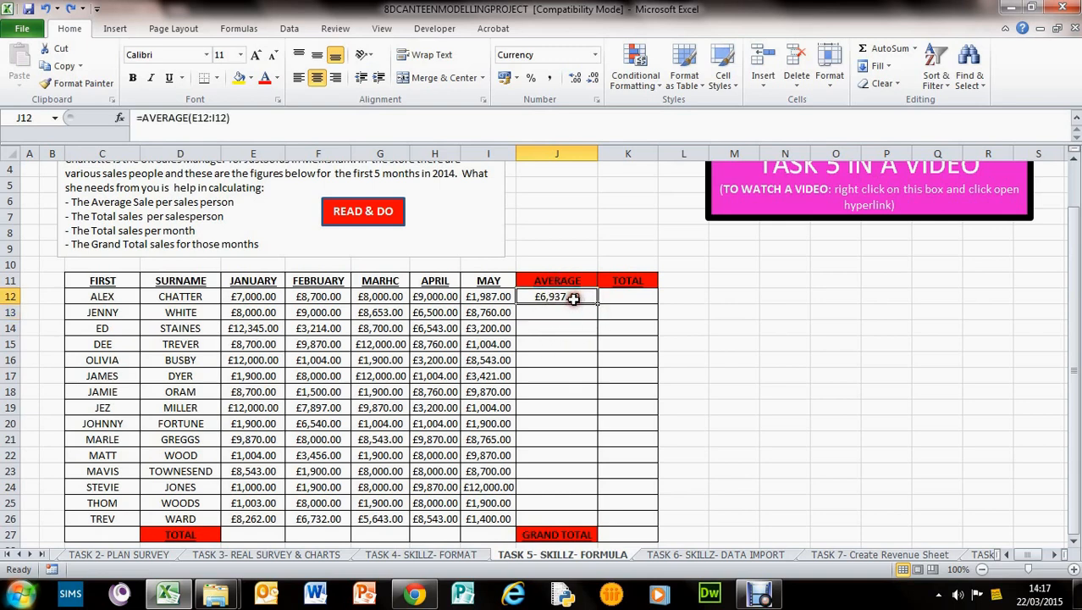
right_click(567, 299)
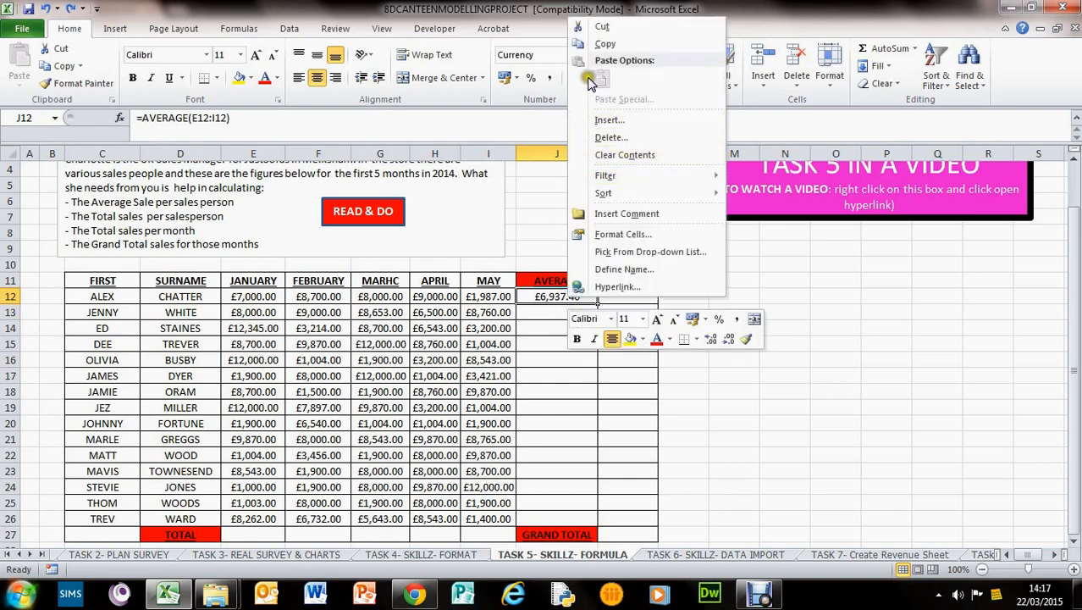
left_click(595, 43)
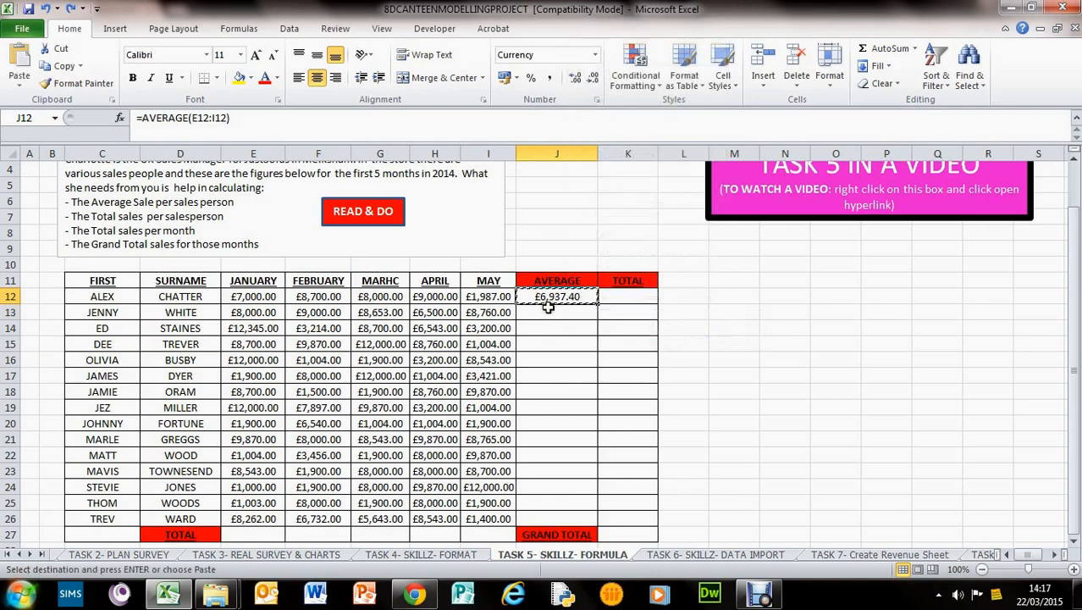
left_click_drag(549, 307, 544, 515)
right_click(543, 515)
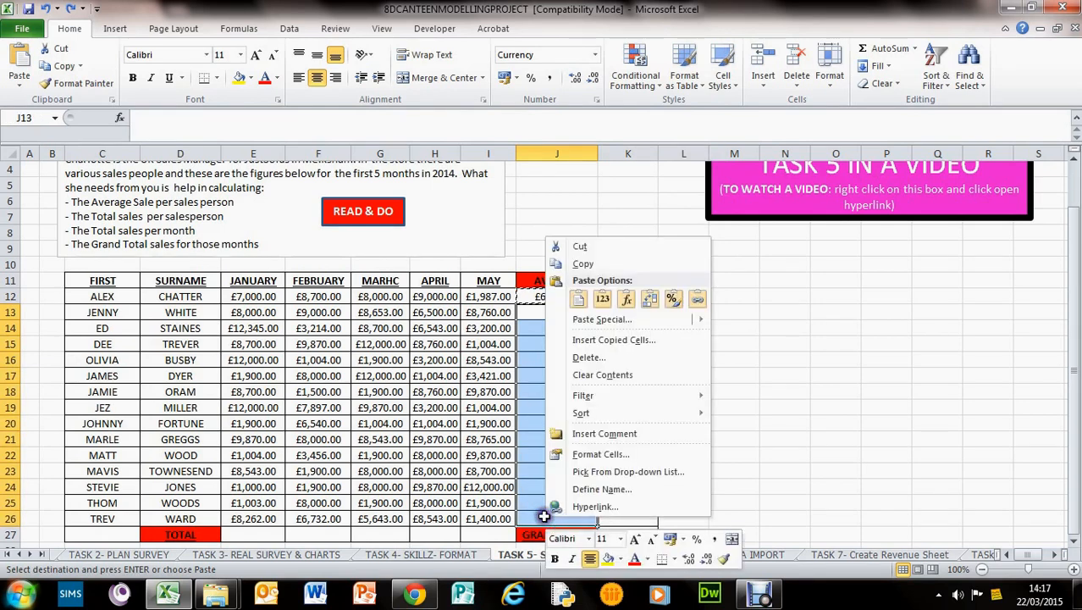
left_click(579, 298)
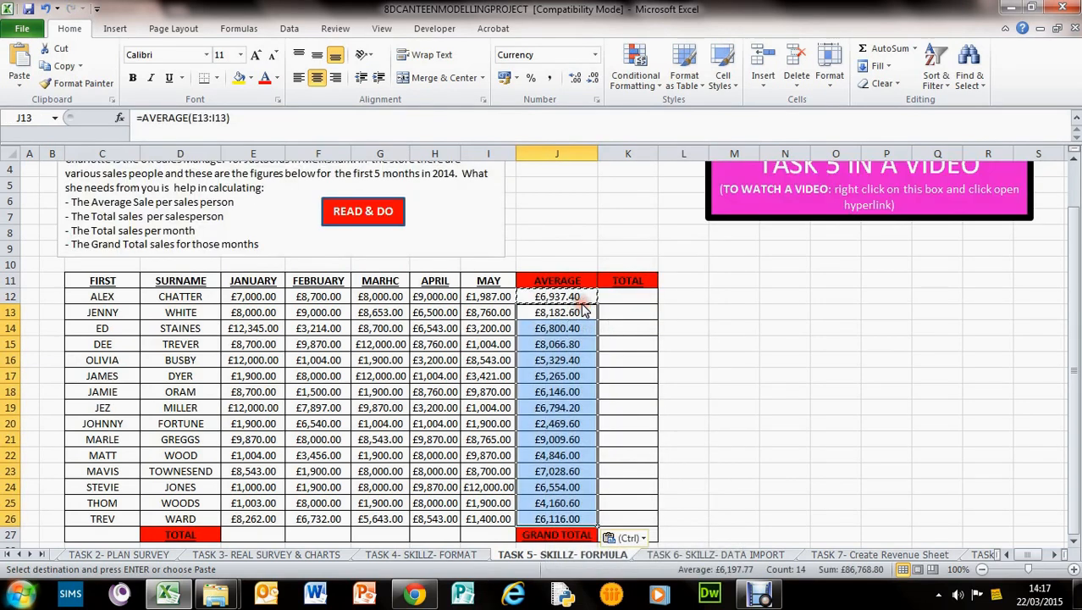
left_click(581, 406)
left_click(686, 502)
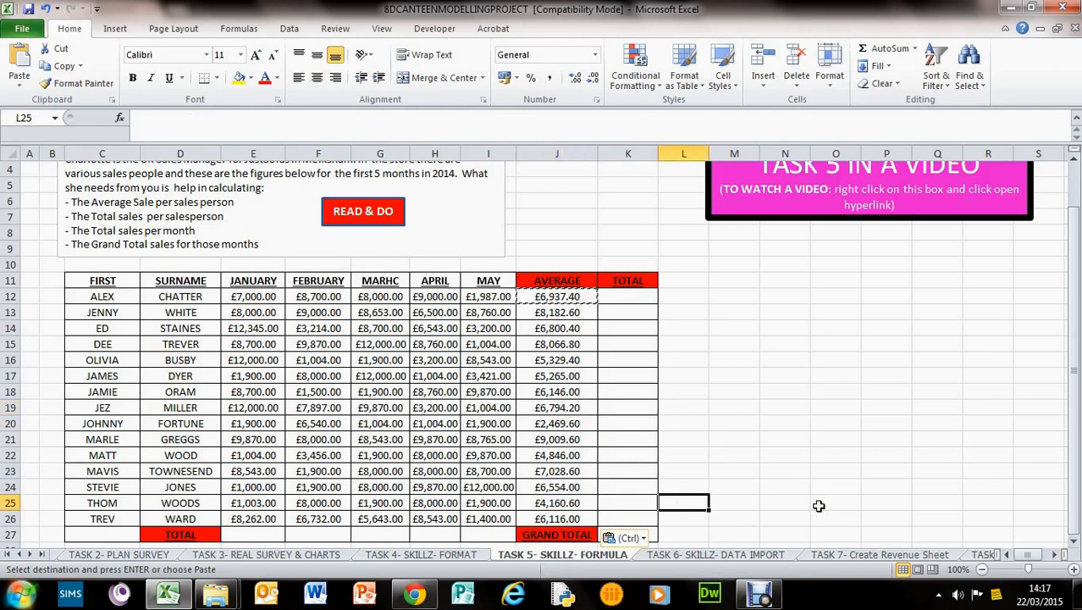
key("Escape")
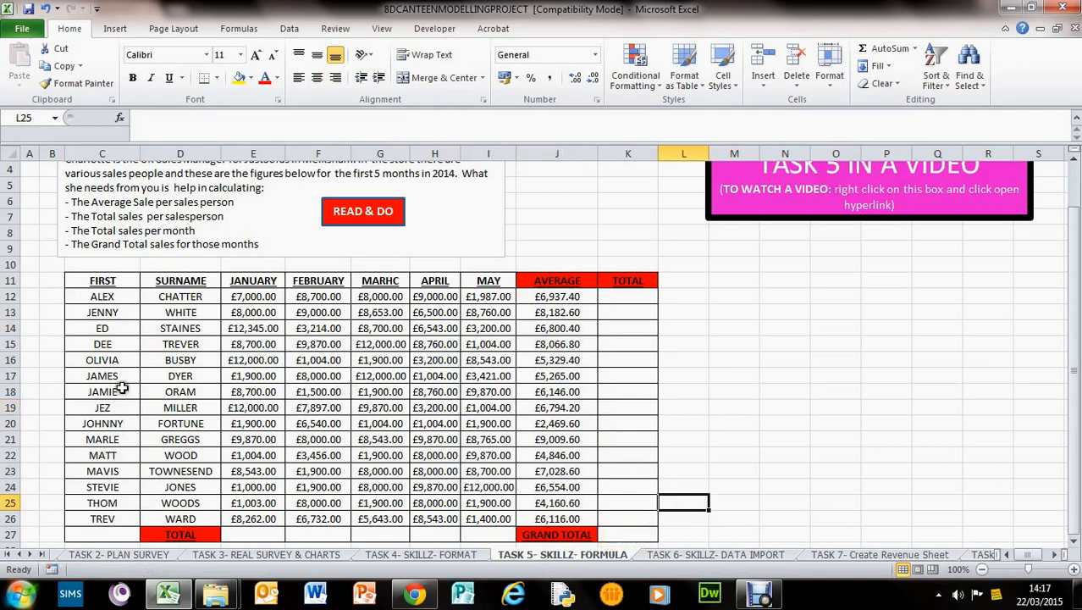
left_click(115, 428)
left_click(108, 471)
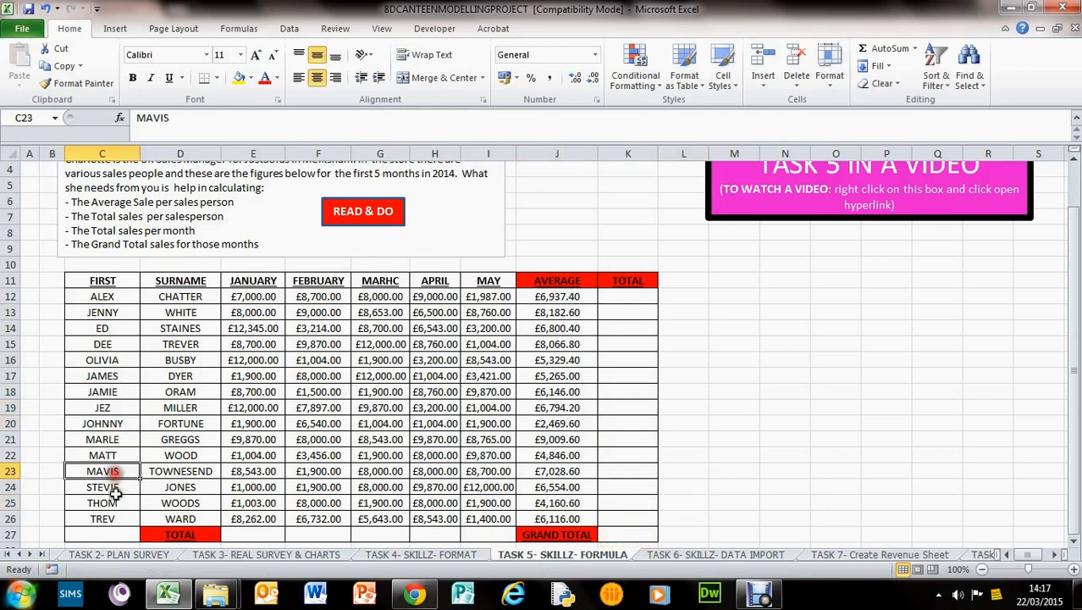
left_click(114, 503)
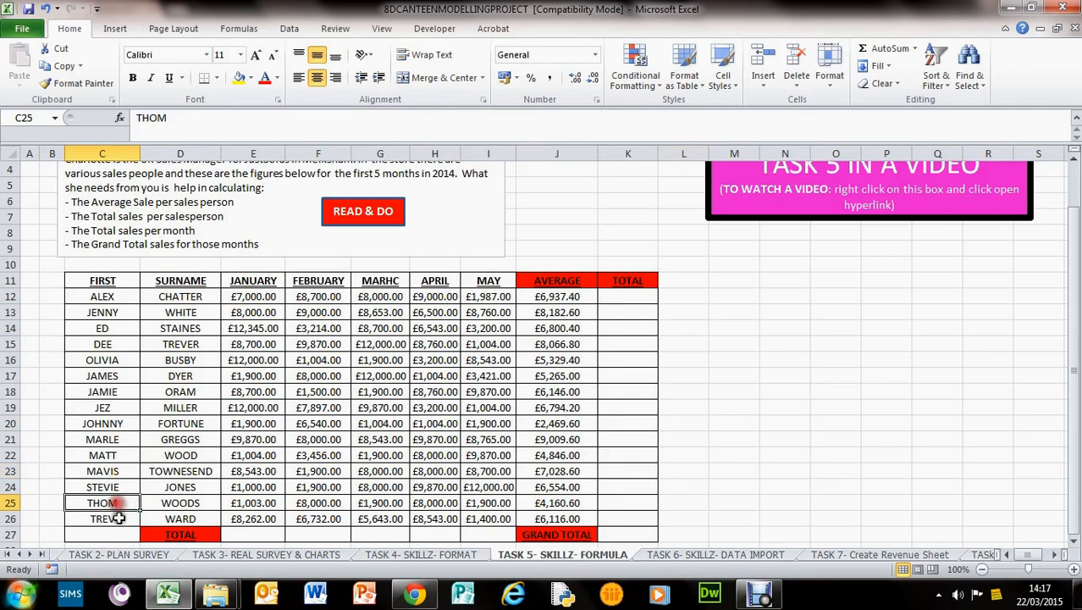
Enter =SUM(E12:I12) in K12 to total the first salesperson's sales from January to May
left_click(627, 302)
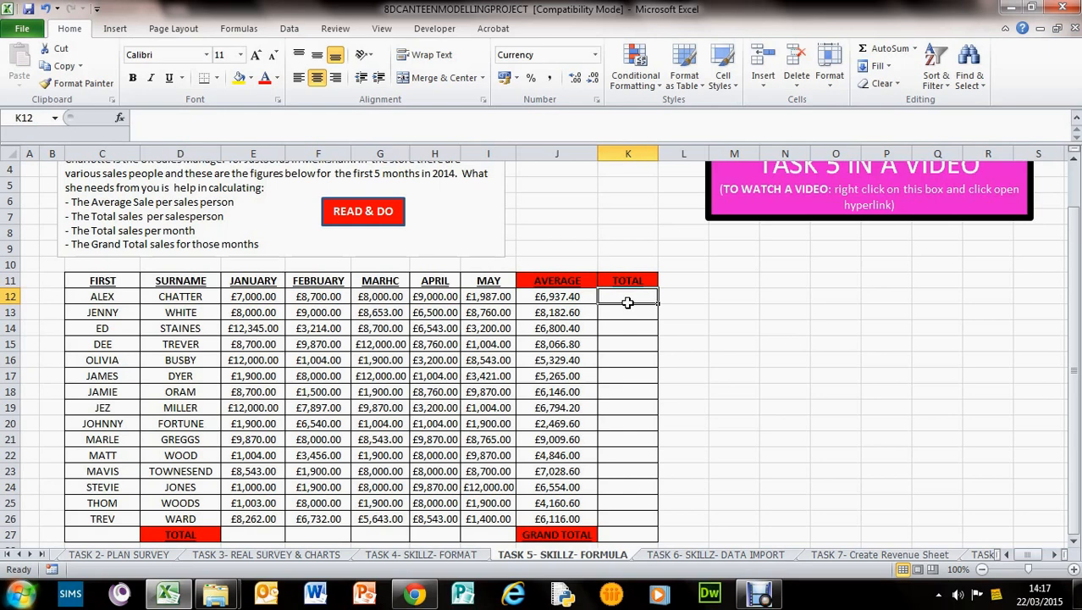
type("=")
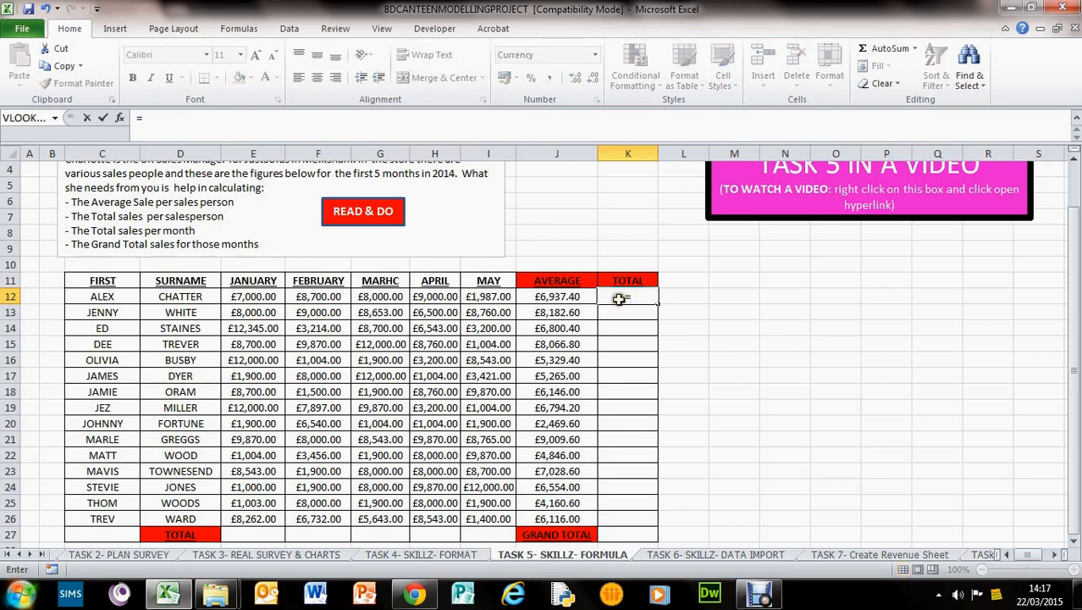
type("t")
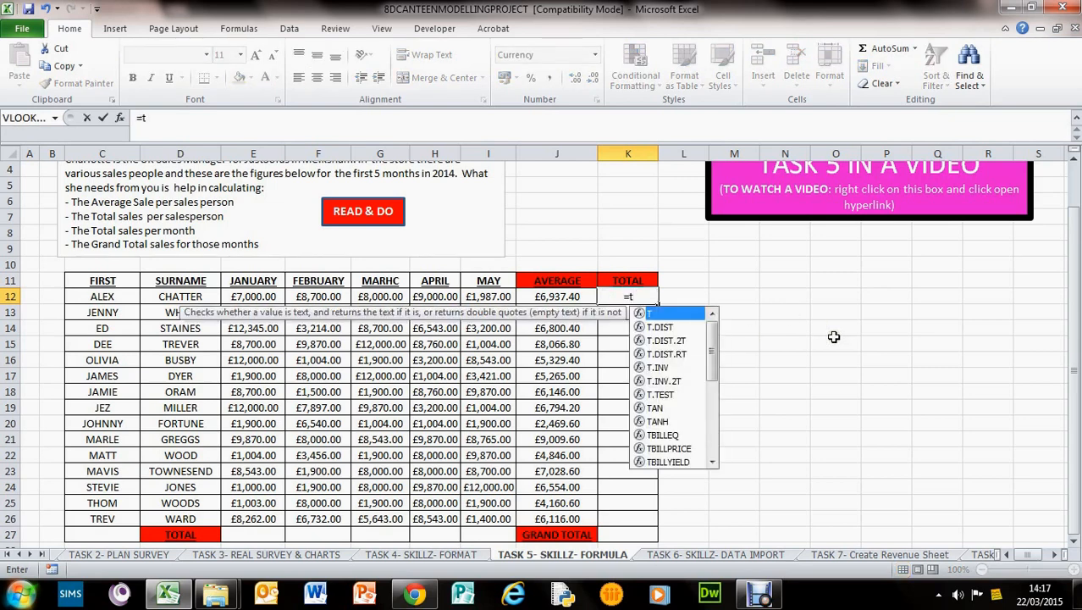
type("ot")
key("BackSpace")
key("BackSpace")
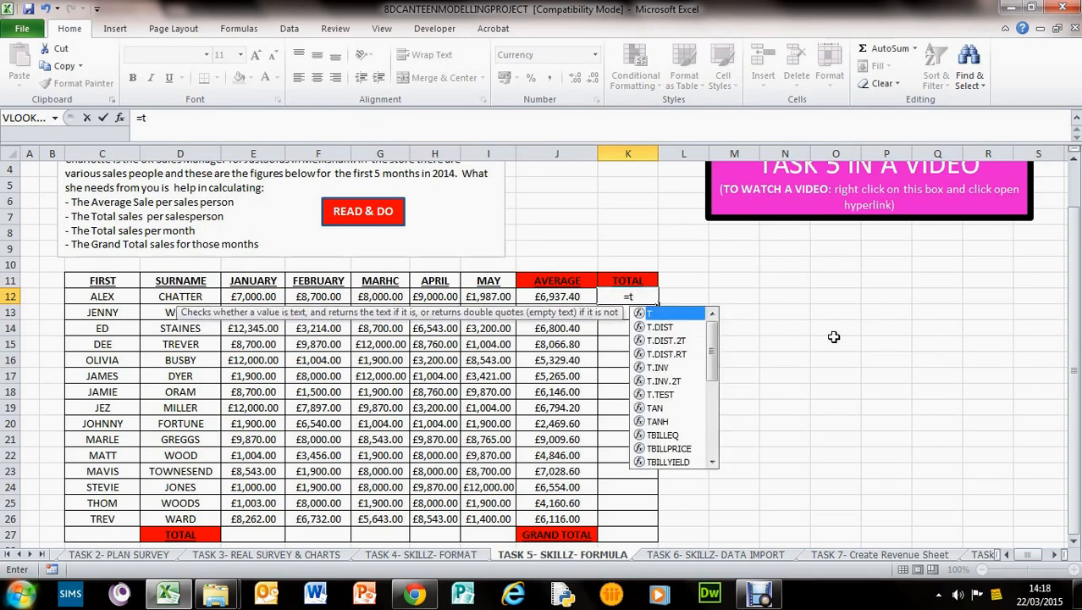
key("BackSpace")
type("sum")
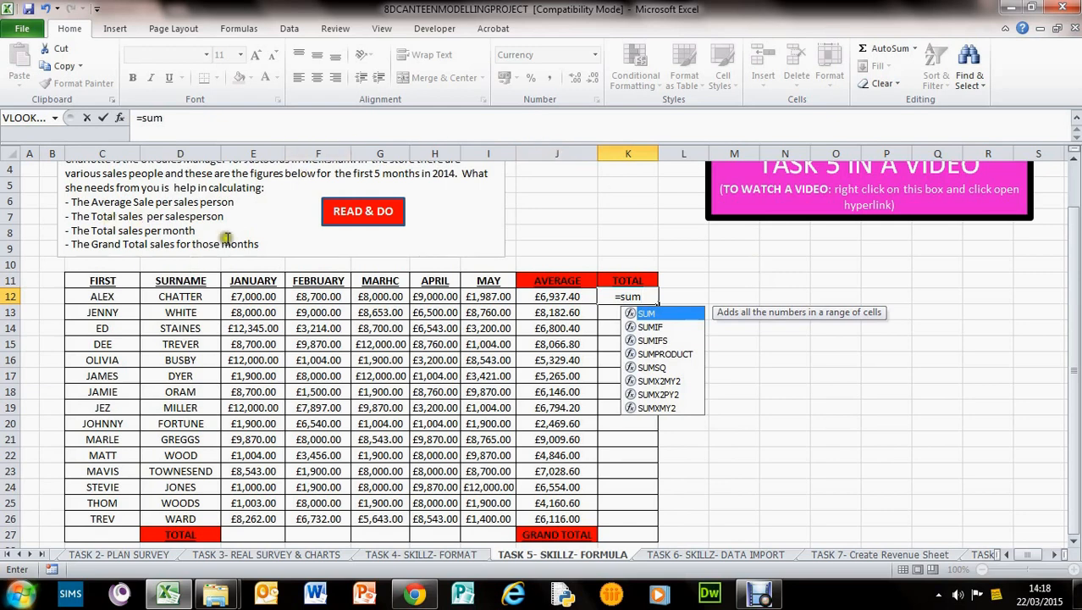
double_click(641, 315)
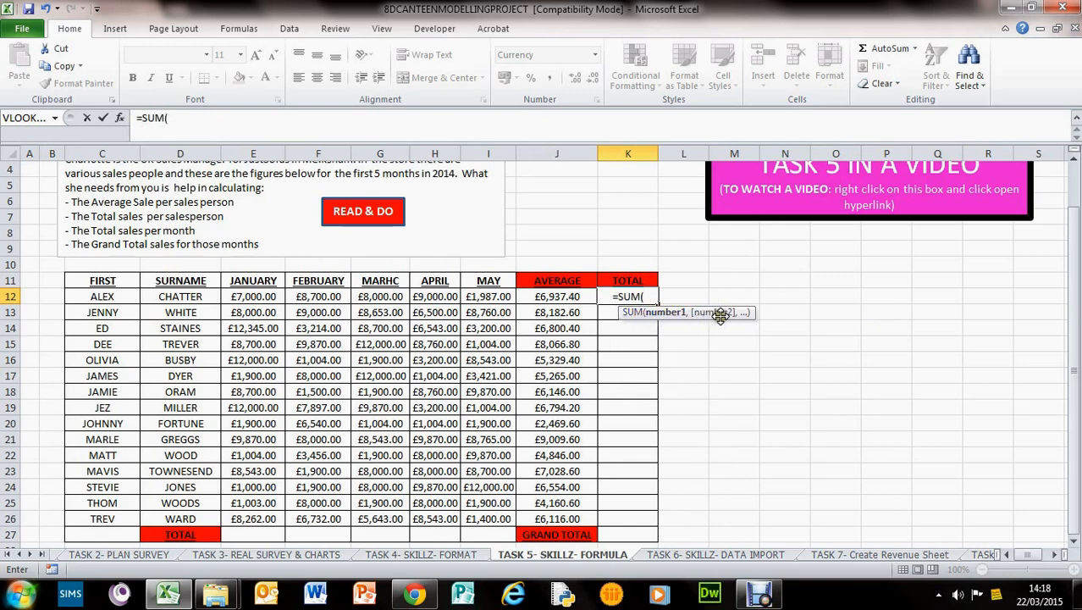
left_click_drag(257, 296, 480, 297)
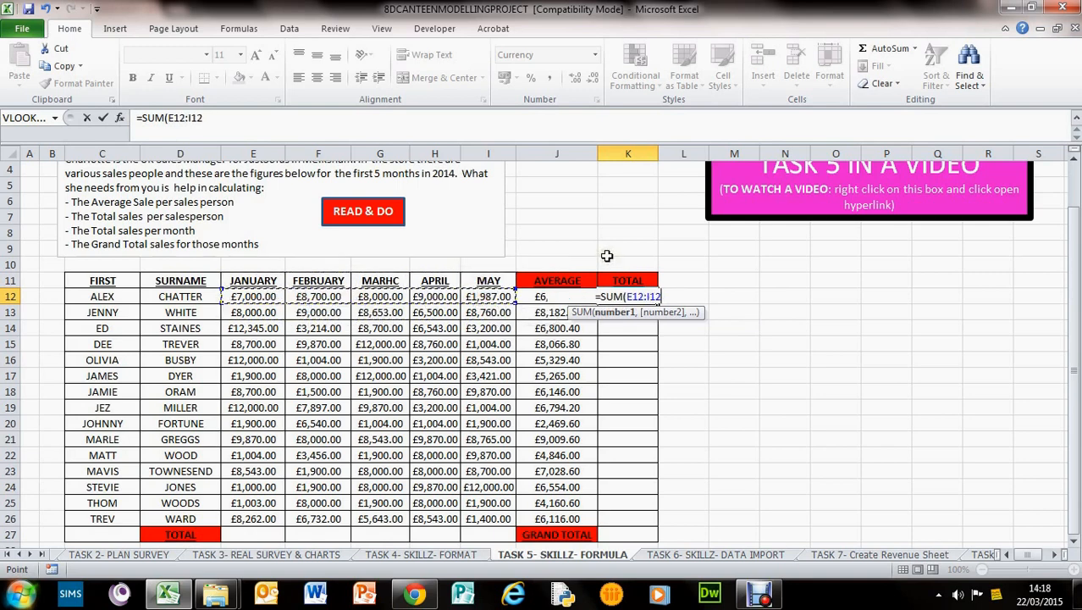
type(")")
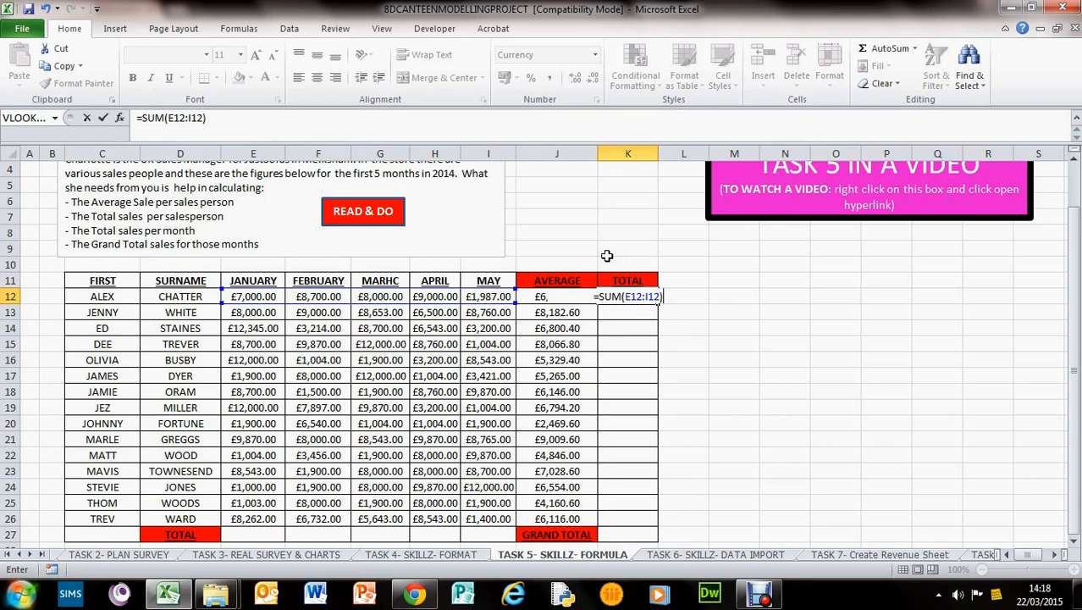
key("Return")
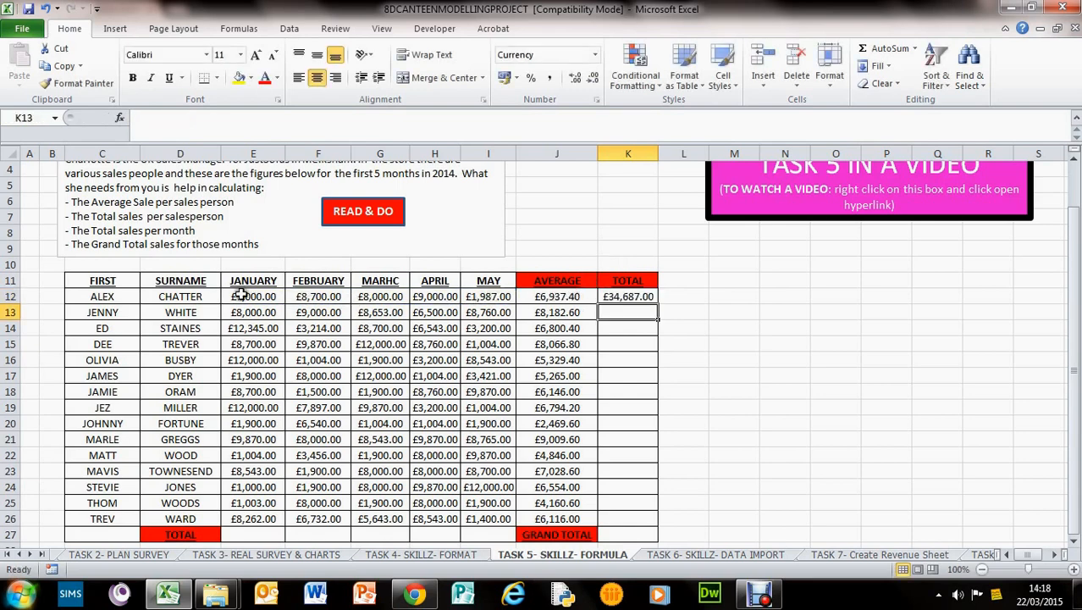
Check the first salesperson's sales in E12:I12 against the total formula in K12 and the average formula in J12
left_click(483, 298)
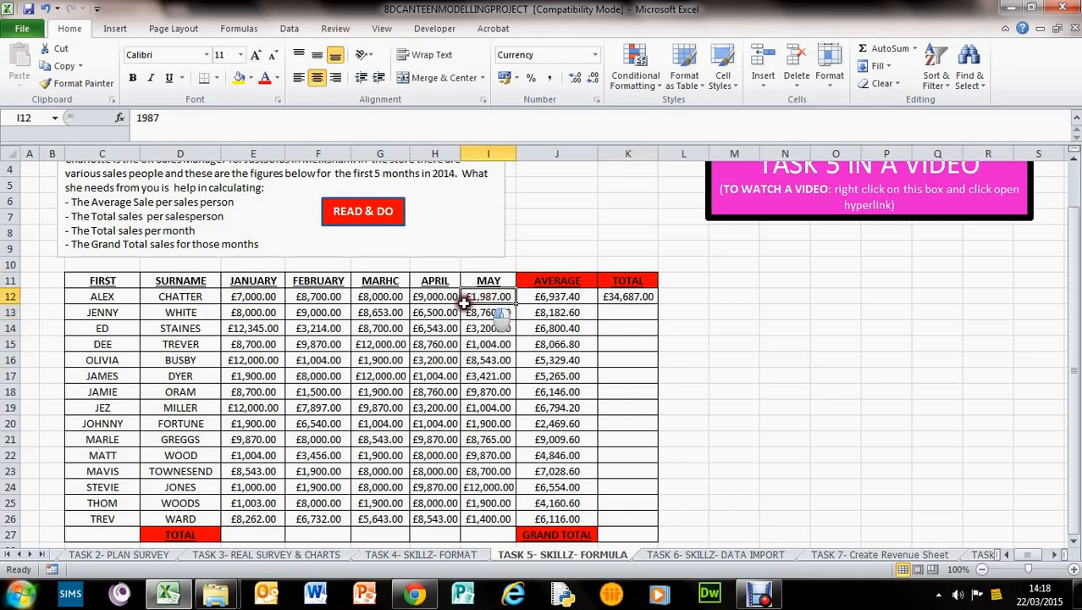
left_click_drag(464, 303, 273, 291)
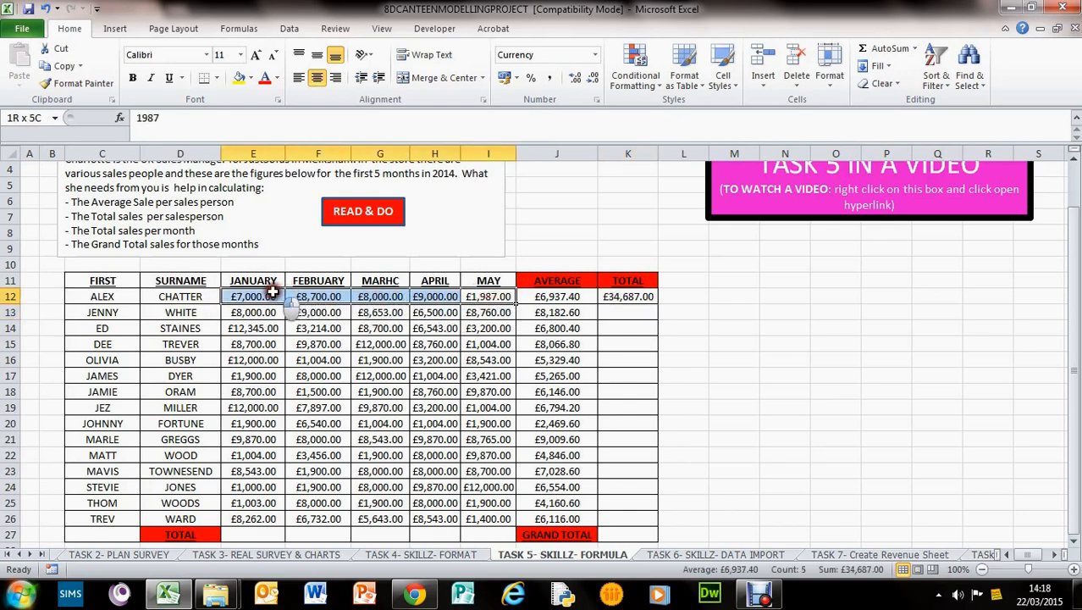
left_click(628, 296)
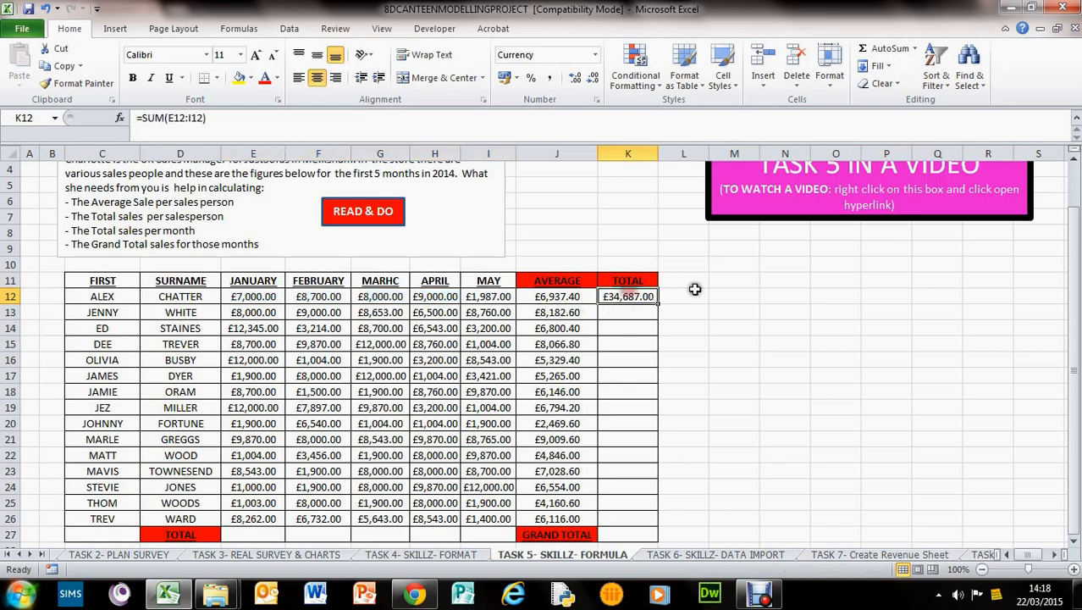
left_click(585, 296)
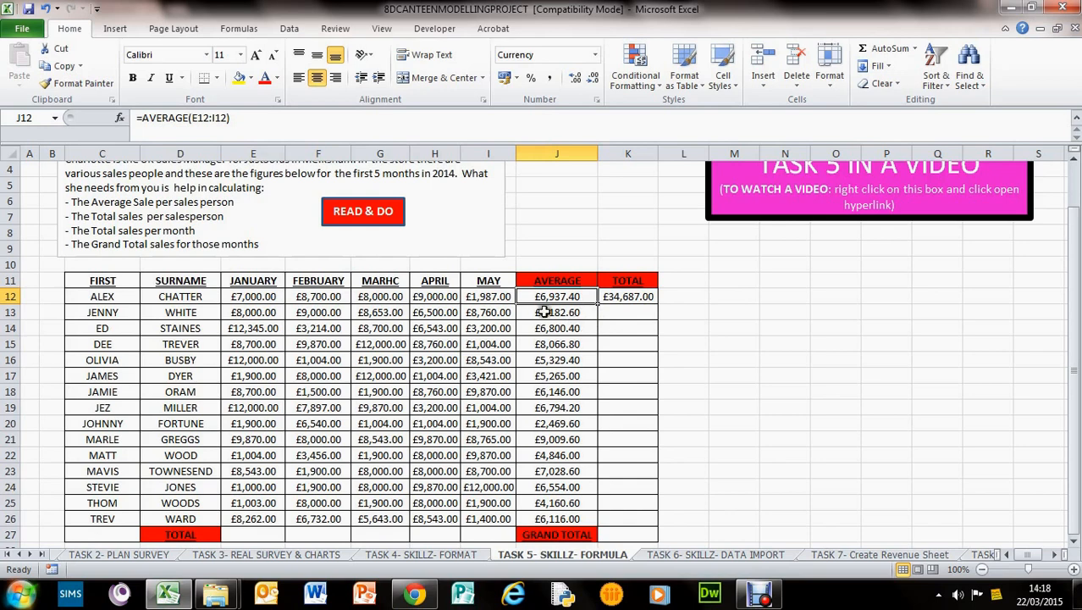
left_click(633, 296)
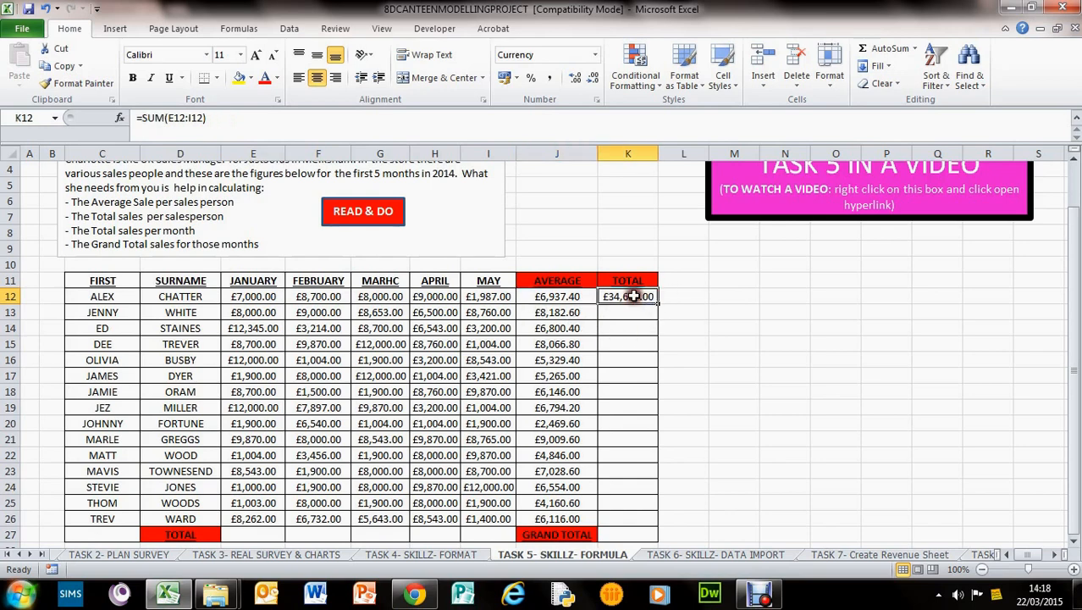
Copy the total formula from K12 to K13:K26 for all the remaining salespeople
right_click(633, 297)
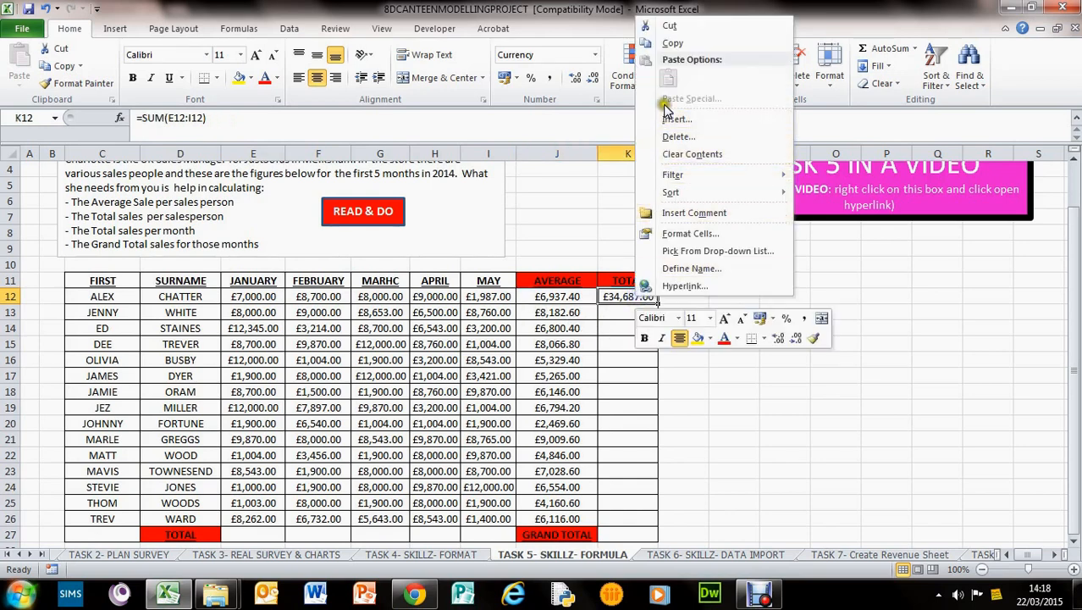
left_click(672, 43)
left_click(628, 312)
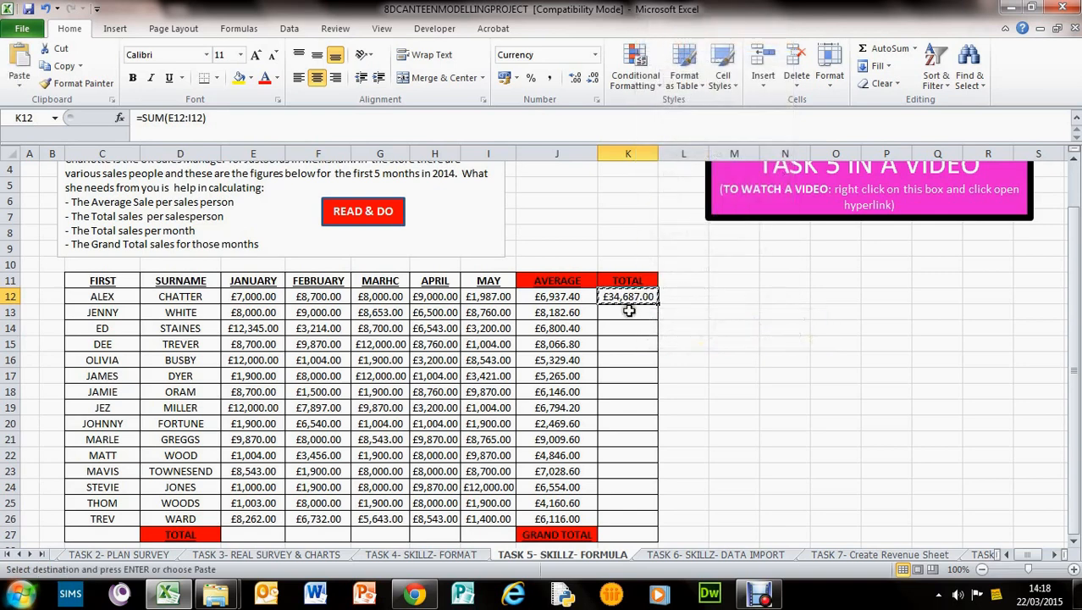
left_click_drag(628, 312, 654, 519)
right_click(655, 522)
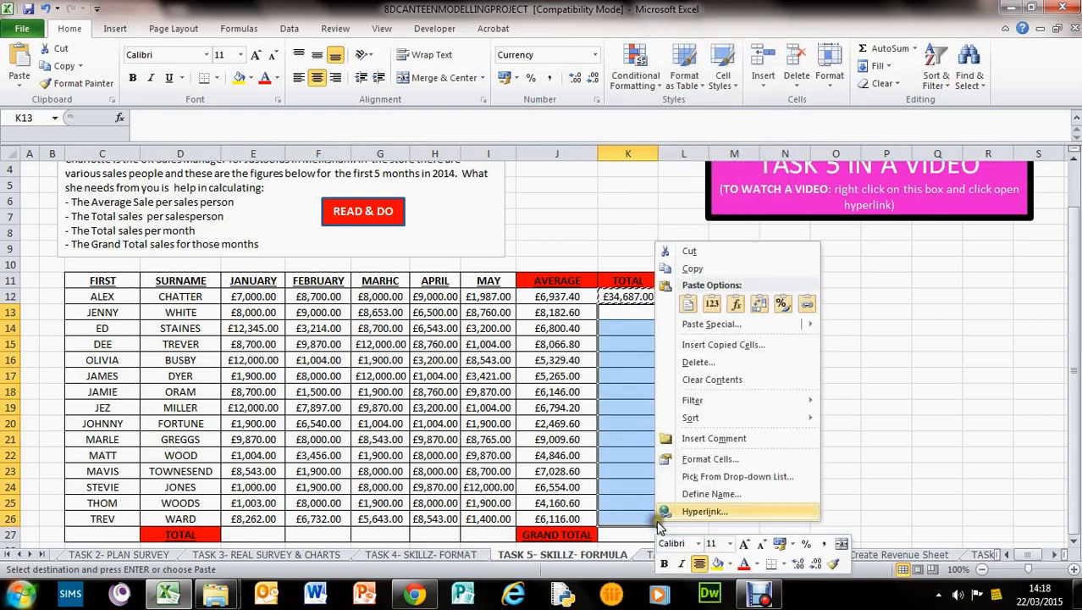
left_click(687, 303)
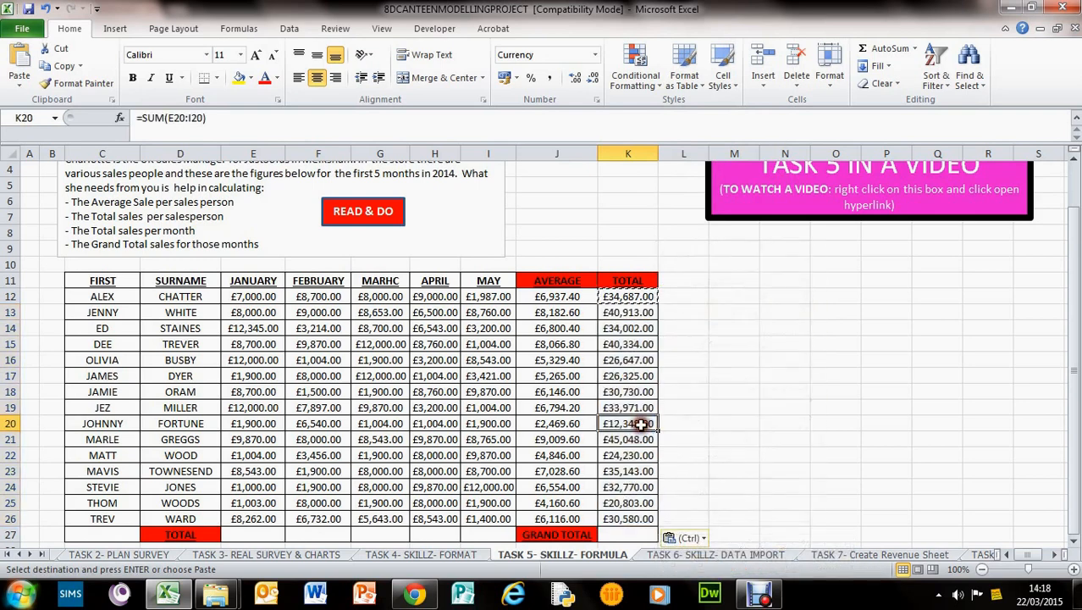
left_click(578, 346)
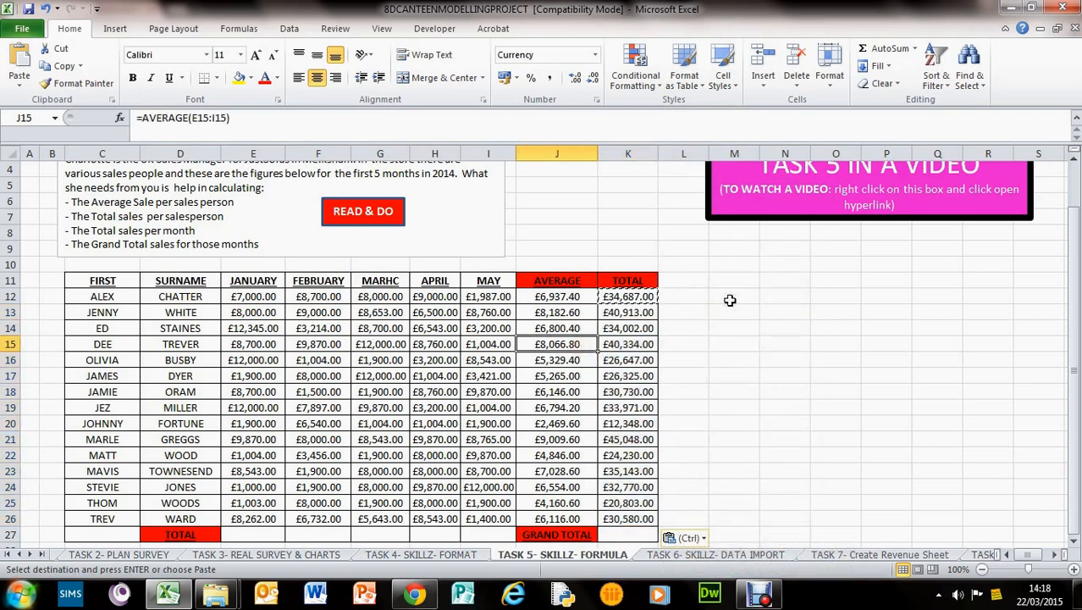
left_click(561, 298)
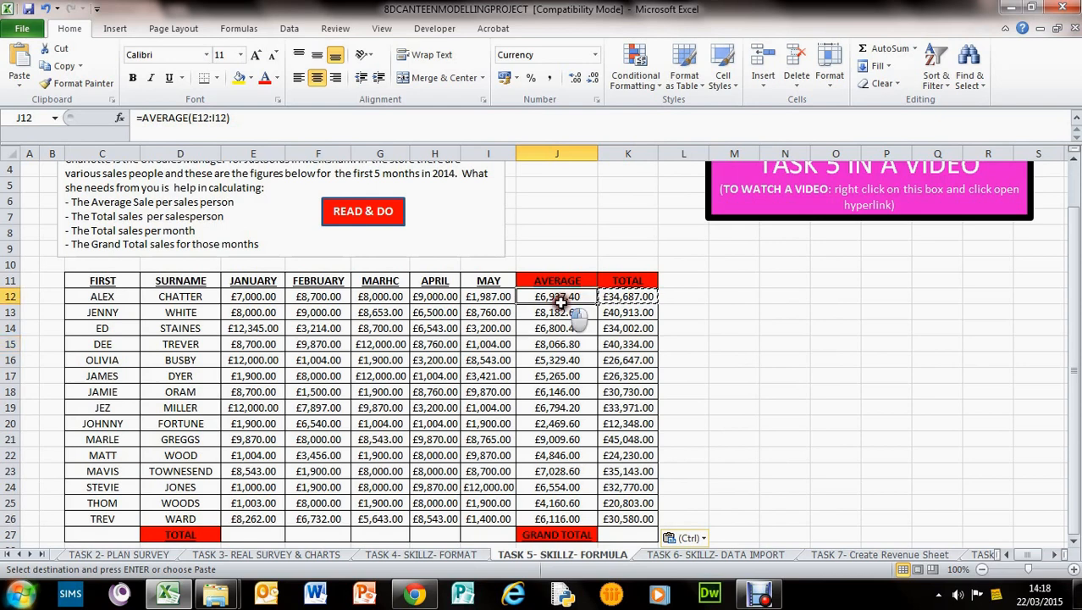
left_click_drag(560, 302, 559, 408)
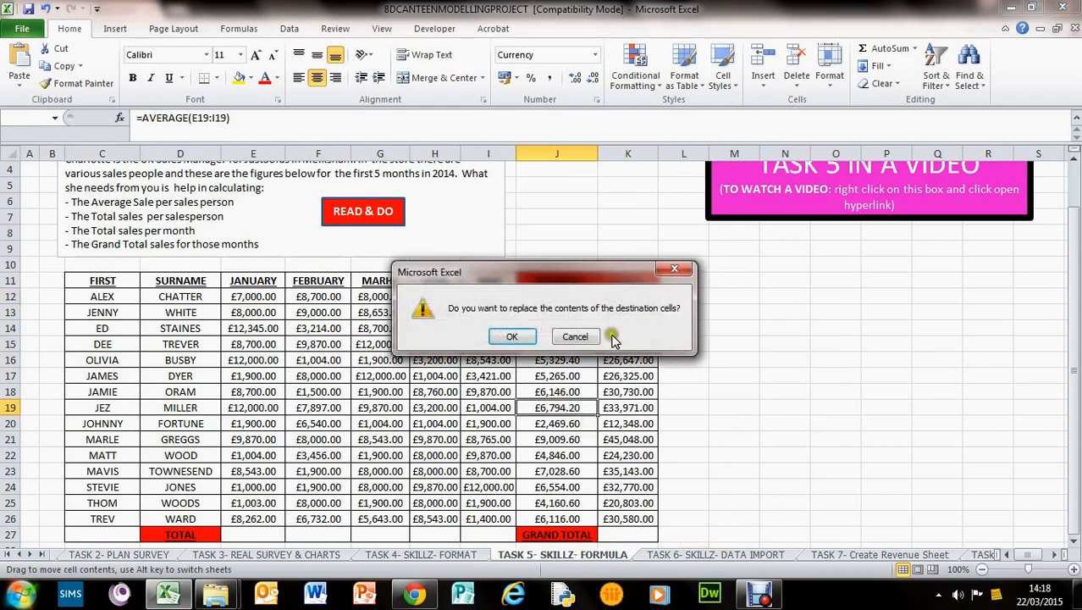
left_click(579, 336)
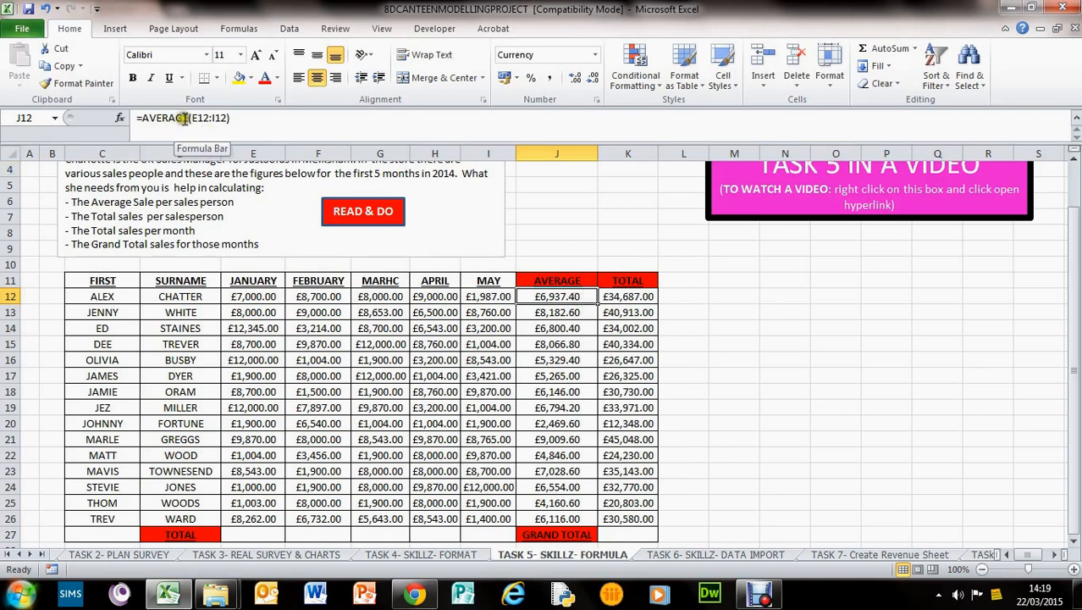
left_click_drag(188, 118, 136, 118)
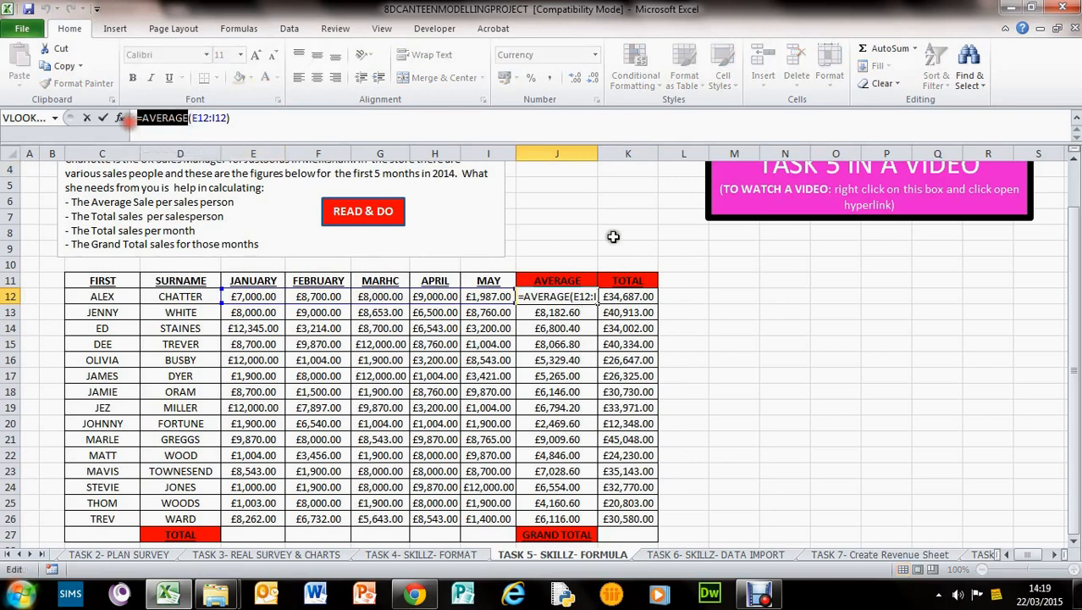
left_click(617, 301)
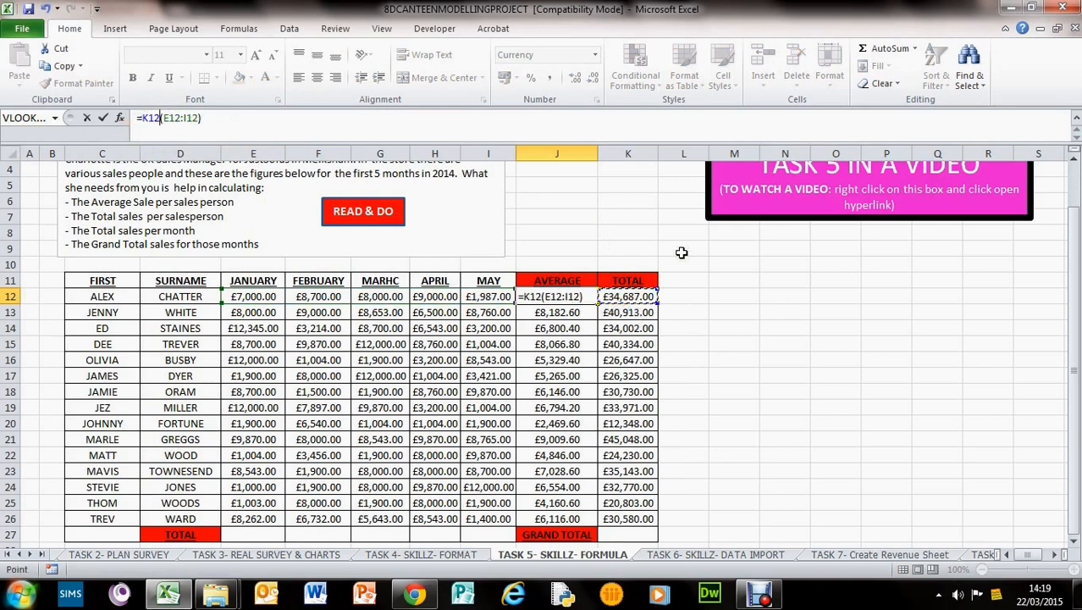
key("Escape")
Check the copied total formulas against the monthly sales, and review the task's list of required calculations
left_click(631, 296)
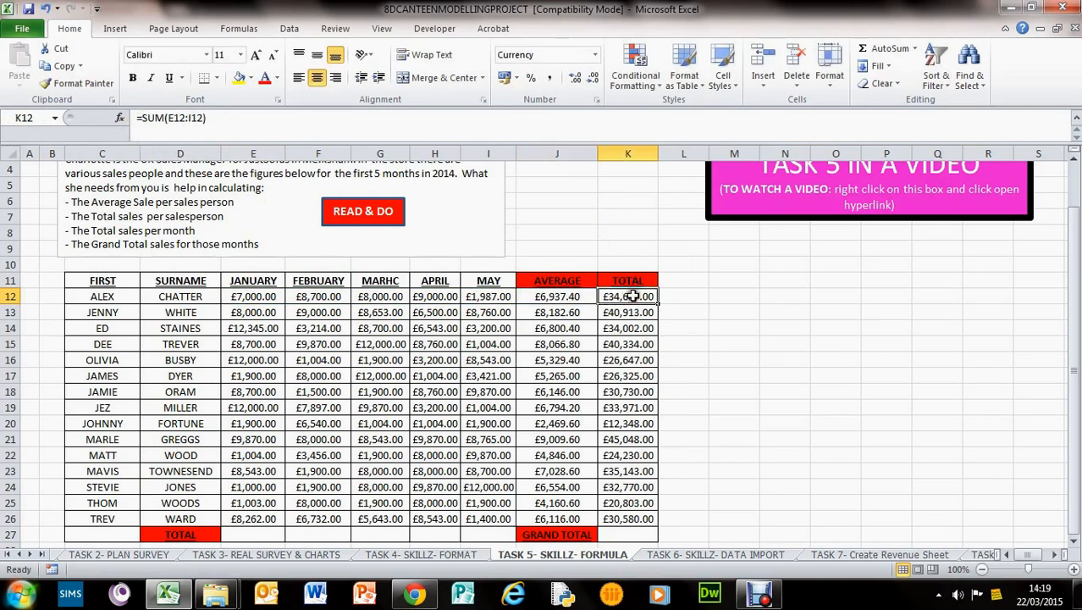
left_click(243, 296)
left_click_drag(243, 296, 486, 292)
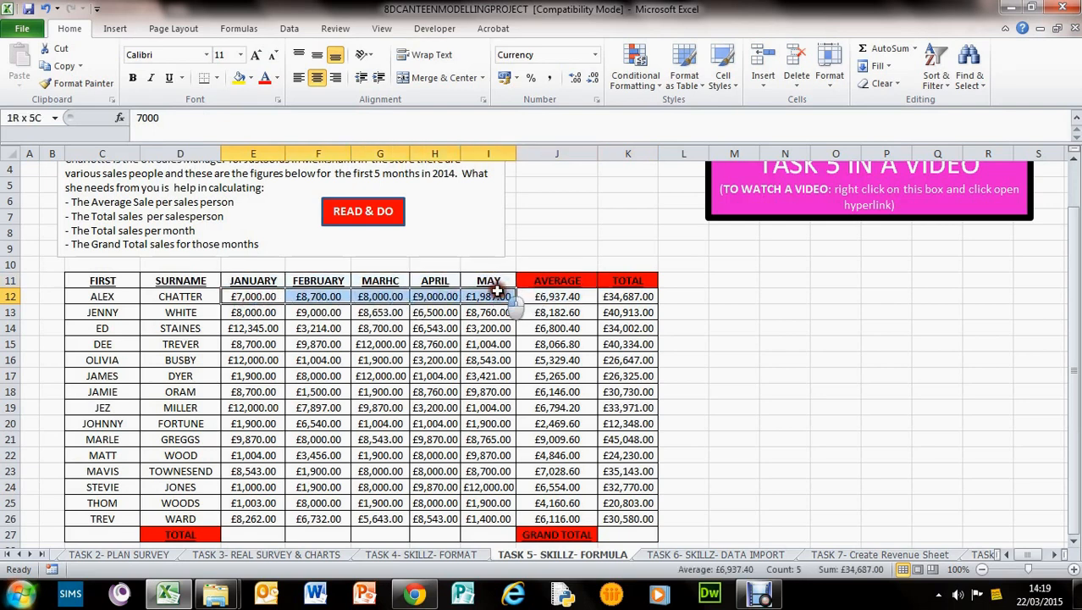
left_click(600, 391)
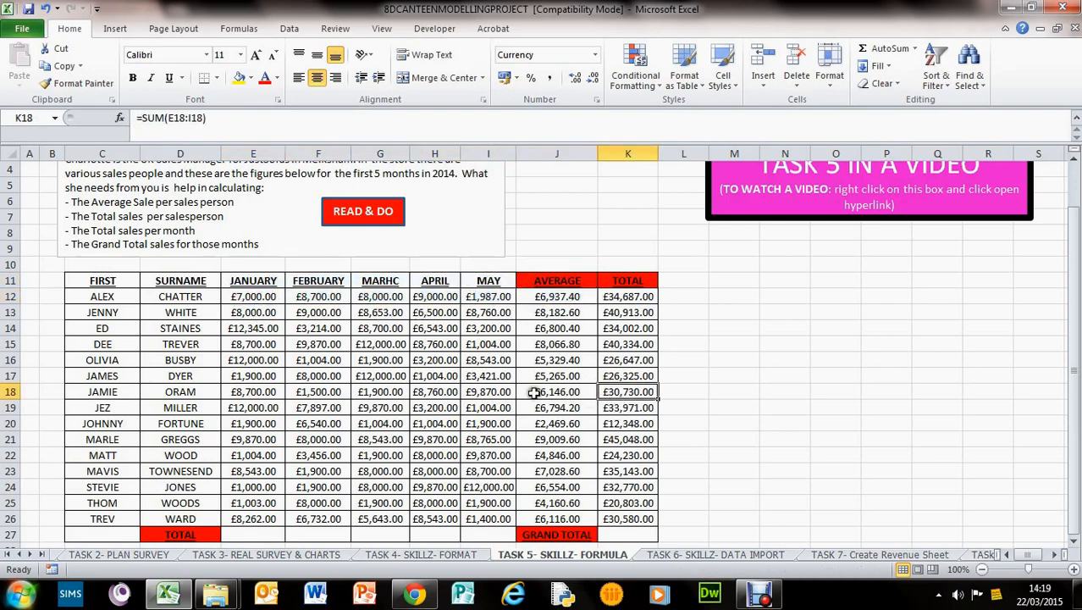
mouse_move(224, 215)
left_mouse_down()
mouse_move(72, 203)
mouse_move(58, 225)
left_mouse_up()
left_click(65, 243)
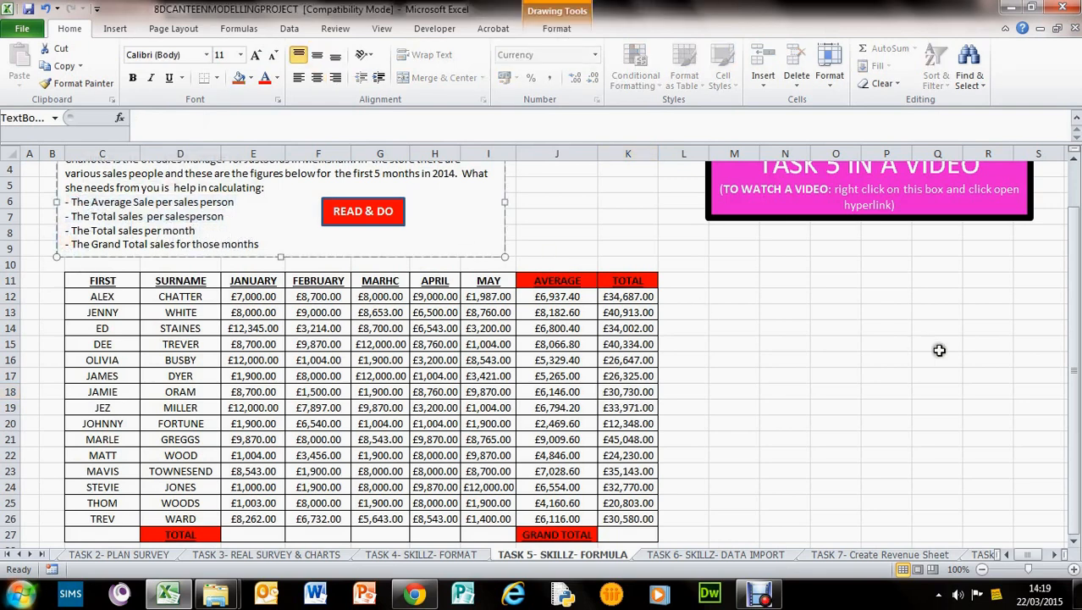
Enter =SUM(E12:E26) in E27 to total all the January sales
scroll(781, 342, "down", 1)
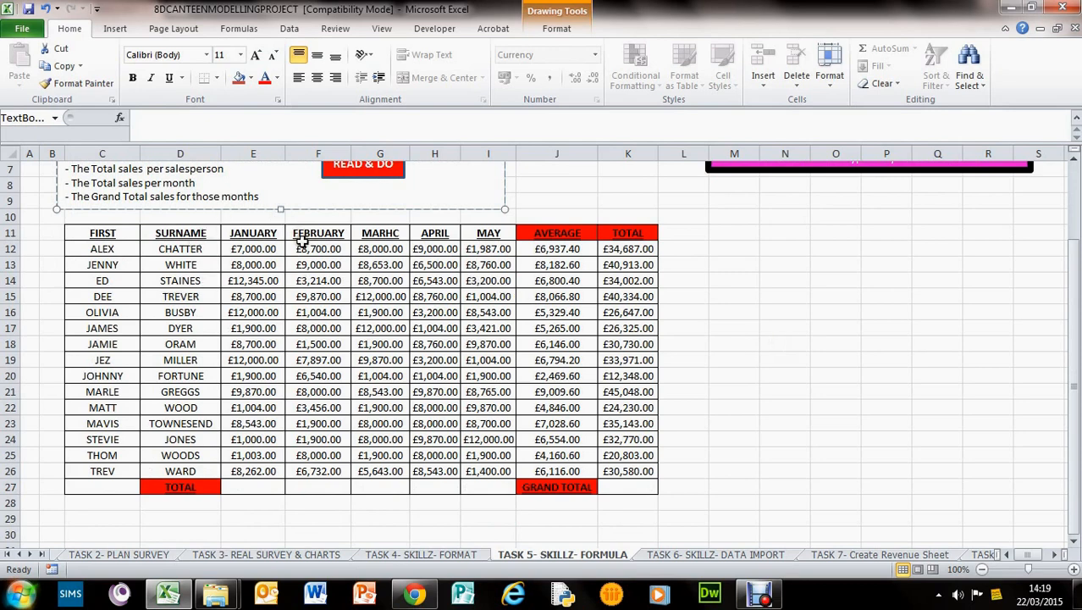
left_click(254, 246)
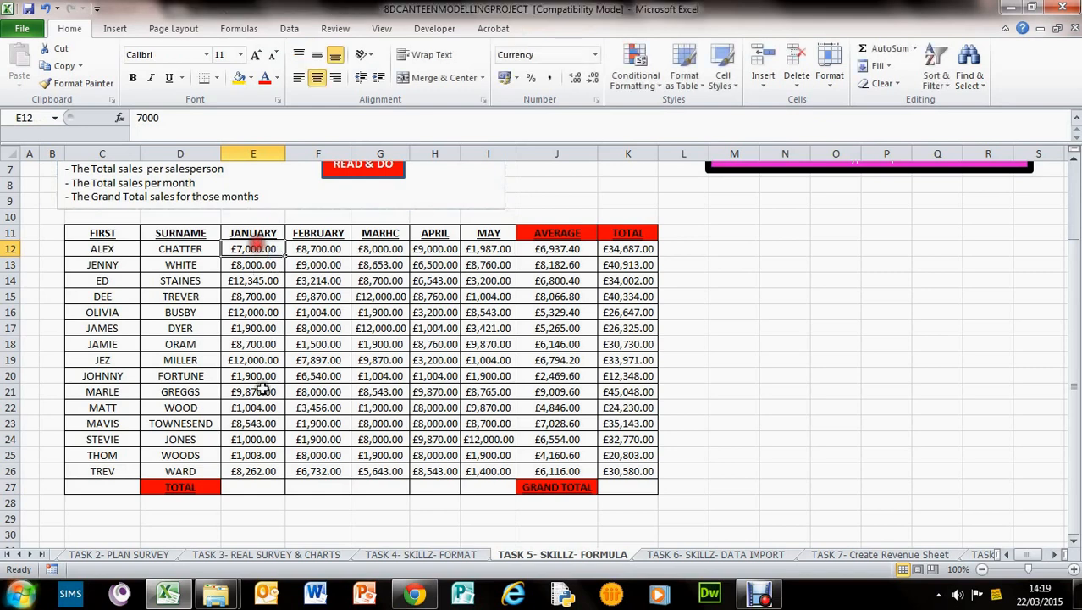
left_click(254, 487)
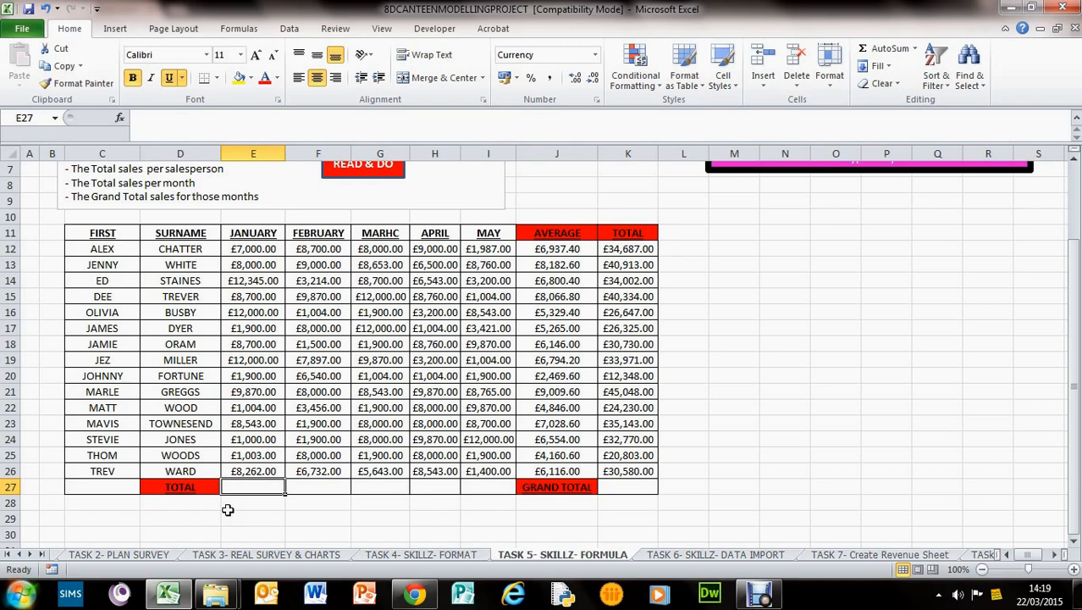
type("=sum")
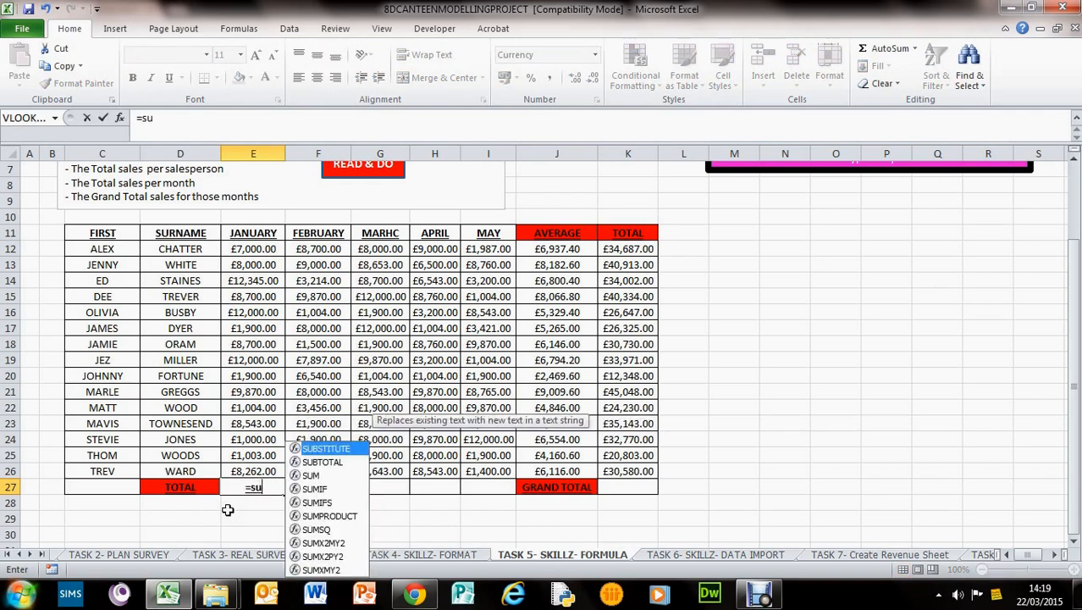
double_click(310, 475)
left_click_drag(253, 248, 251, 463)
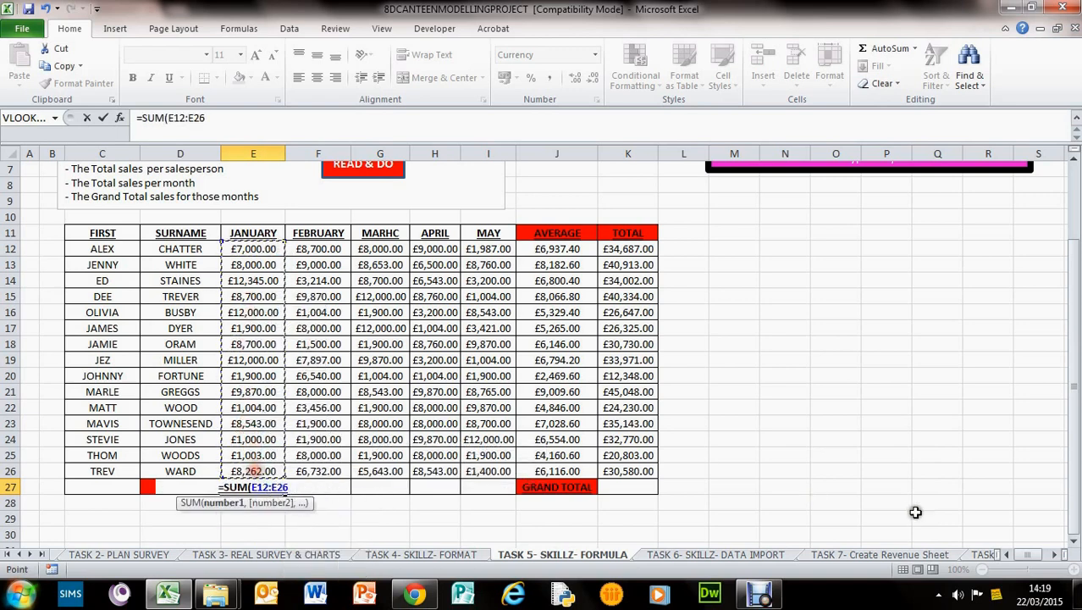
type(")")
key("Return")
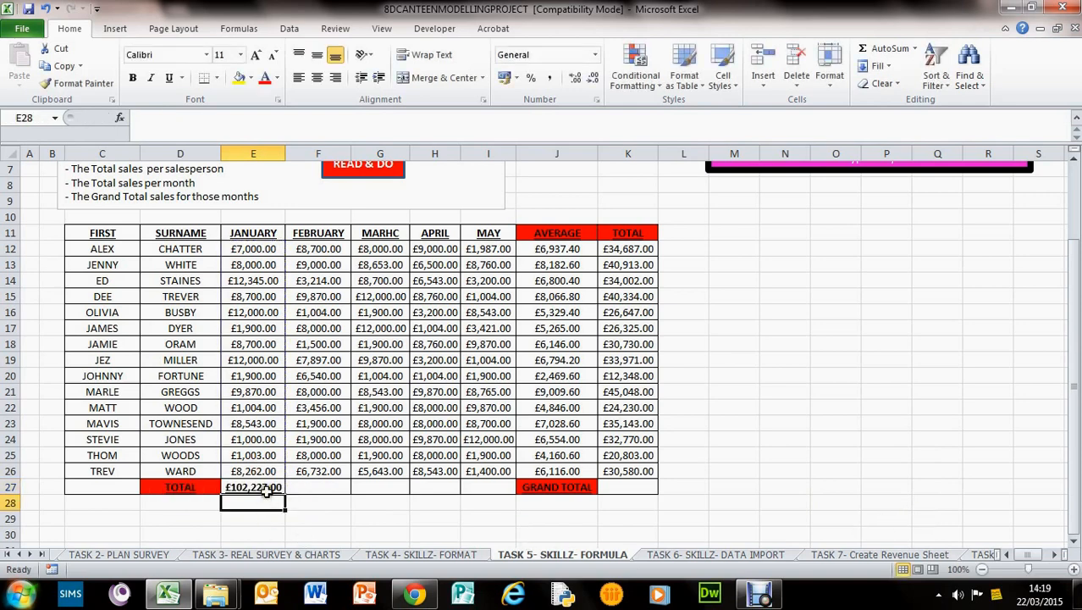
Copy the January total formula from E27 to F27:I27 for February to May
left_click(265, 488)
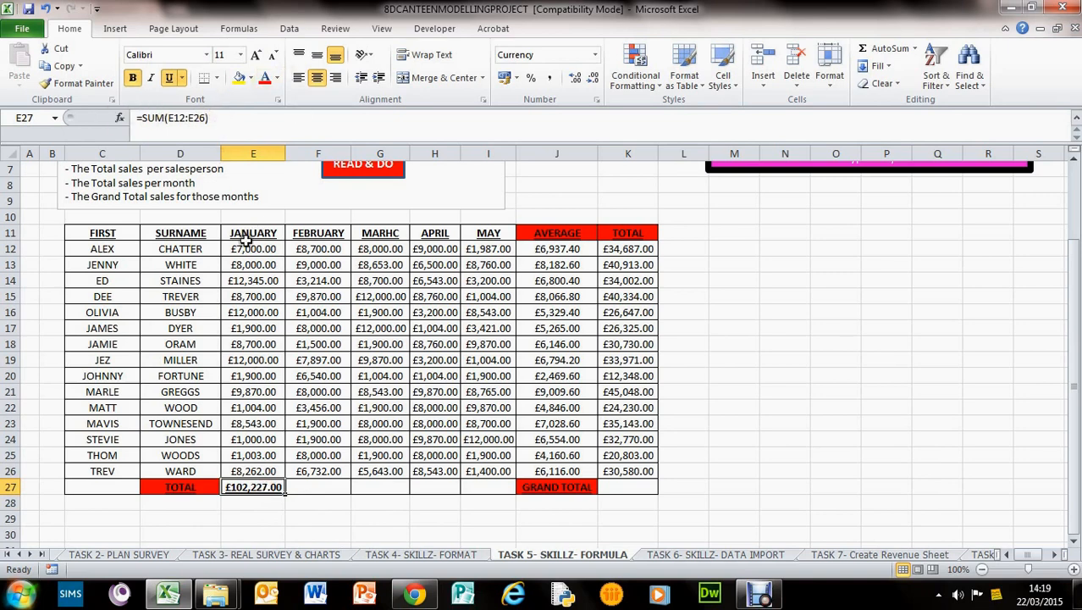
right_click(267, 487)
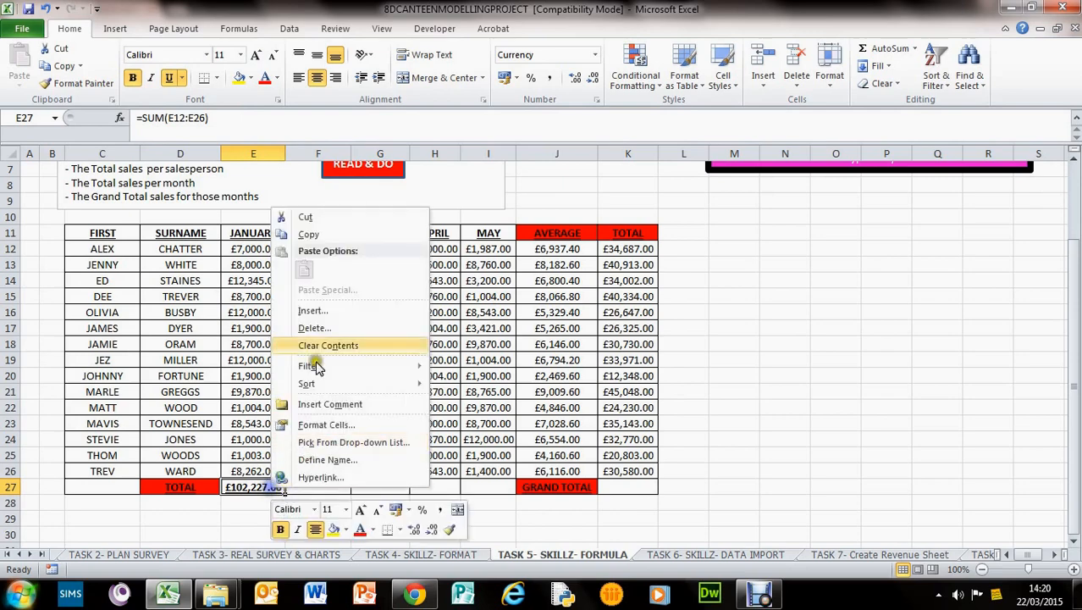
left_click(330, 235)
left_click_drag(317, 486, 474, 489)
right_click(474, 489)
left_click(507, 270)
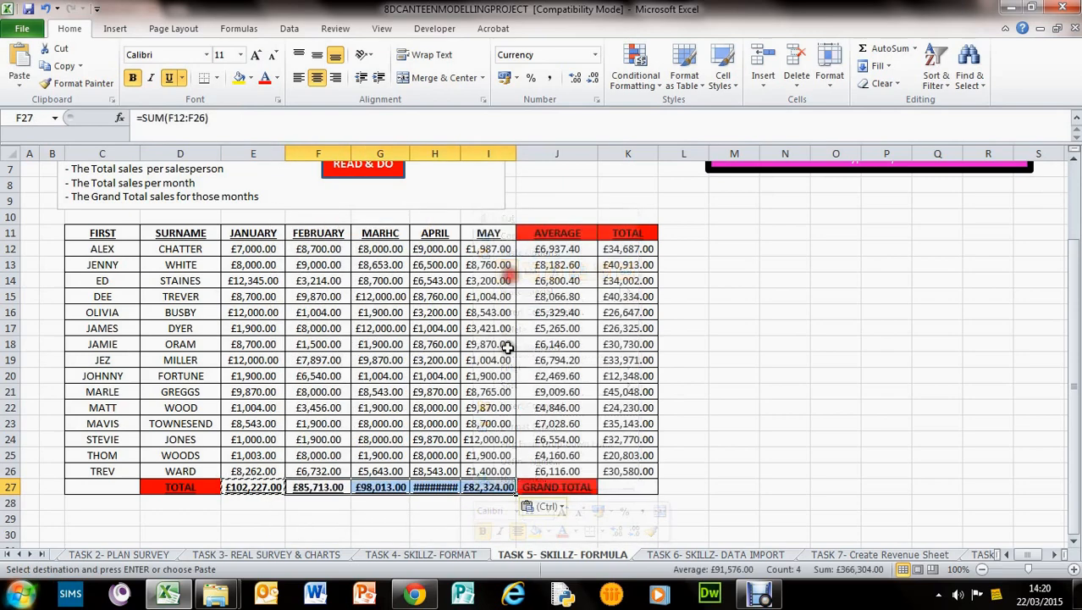
Widen the April column so that its monthly total fits, and make row 25 slightly taller
left_click(444, 459)
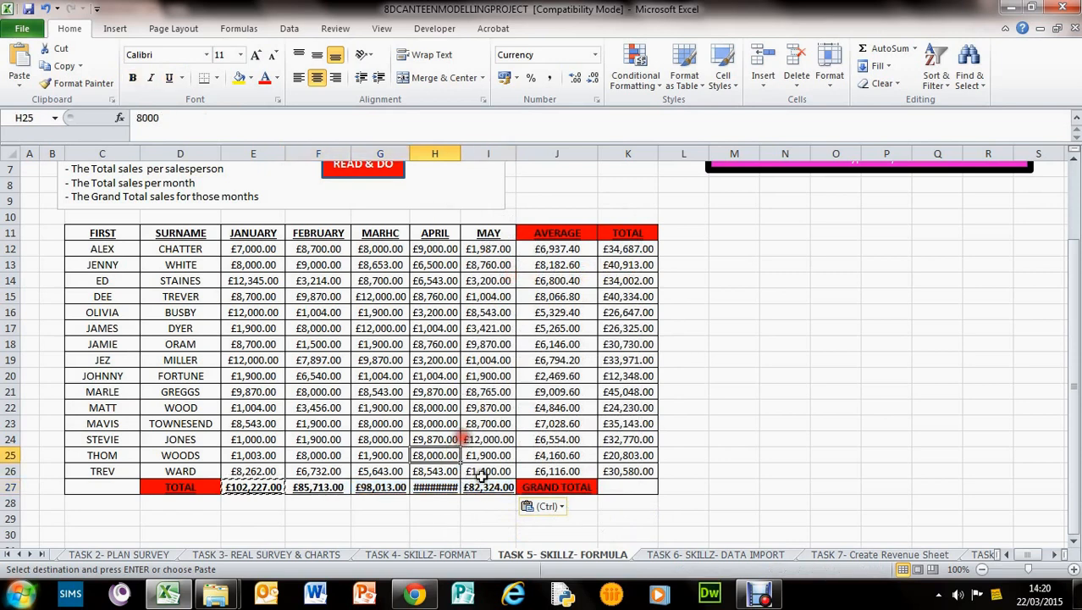
left_click(440, 488)
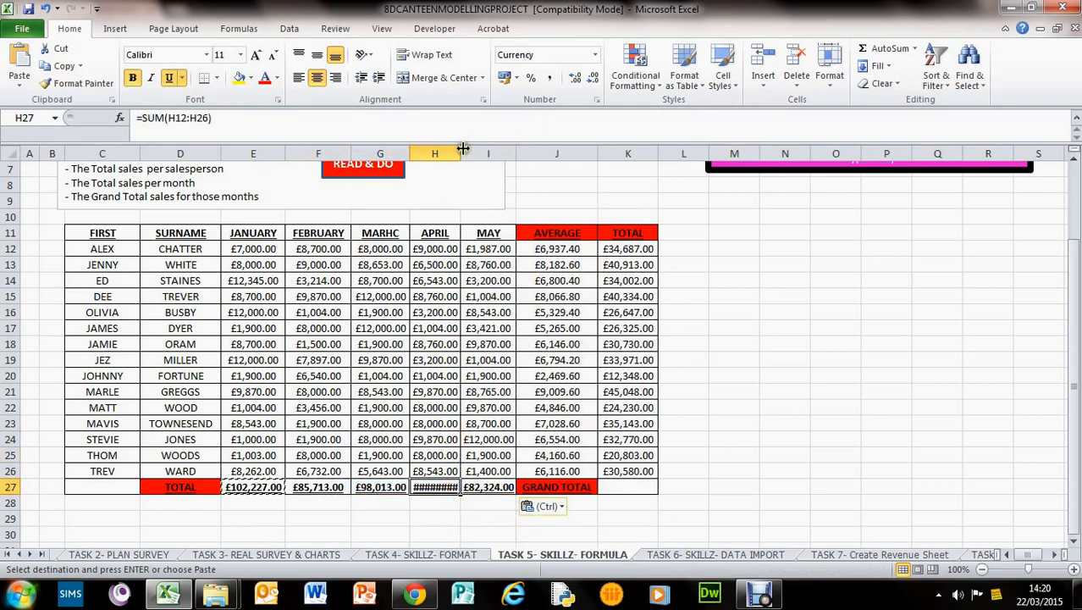
left_click_drag(461, 153, 490, 158)
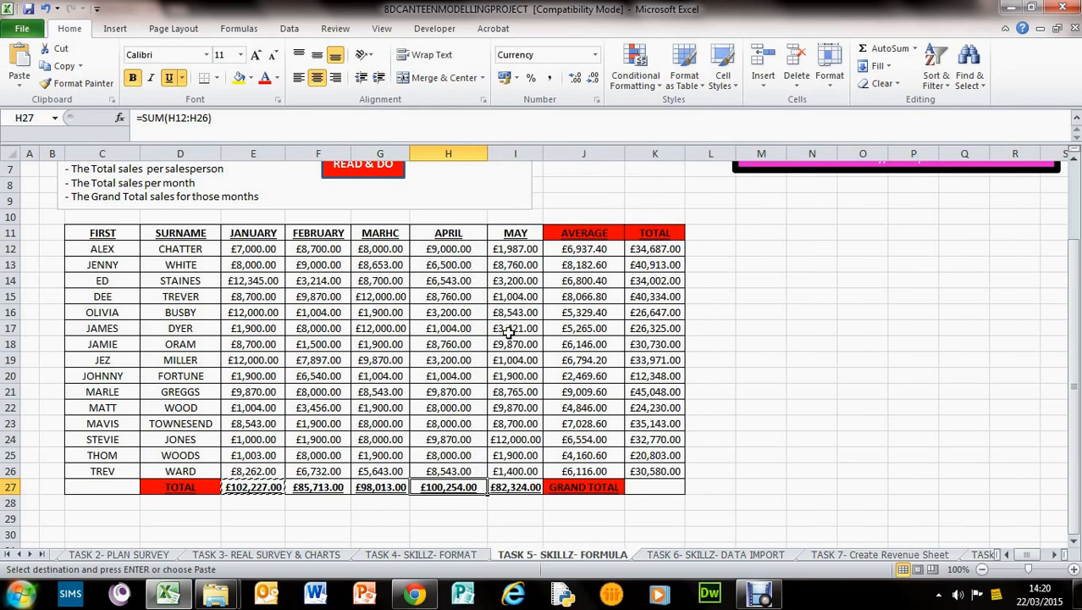
mouse_move(487, 153)
left_mouse_down()
mouse_move(465, 157)
mouse_move(496, 182)
mouse_move(487, 167)
left_mouse_up()
mouse_move(6, 463)
left_mouse_down()
mouse_move(5, 540)
mouse_move(7, 465)
left_mouse_up()
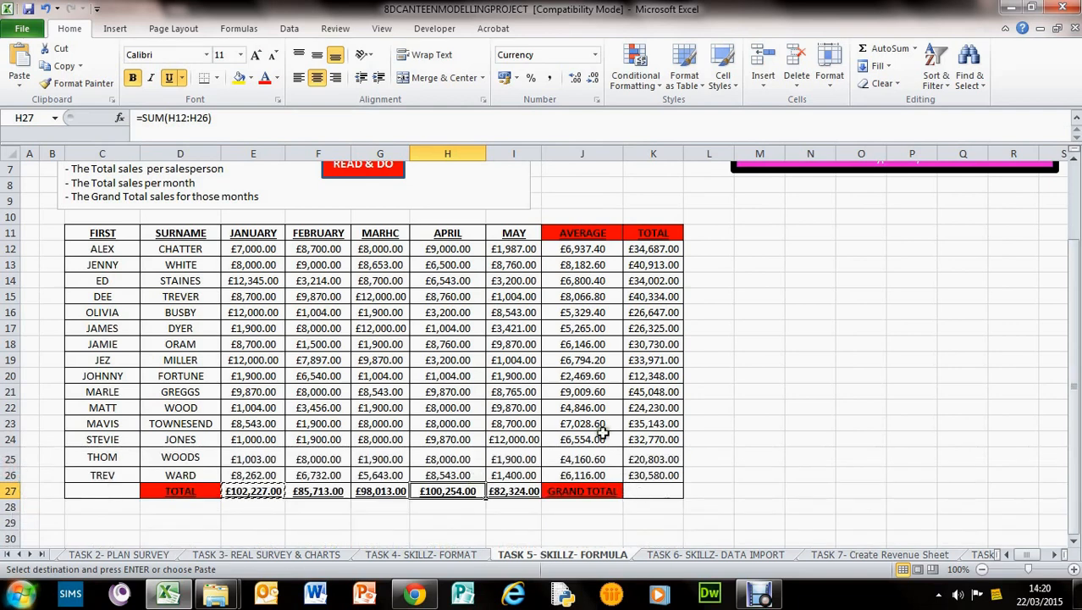
Enter =SUM(K12:K26) in K27 to calculate the grand total from the salespeople's totals
left_click_drag(91, 195, 259, 200)
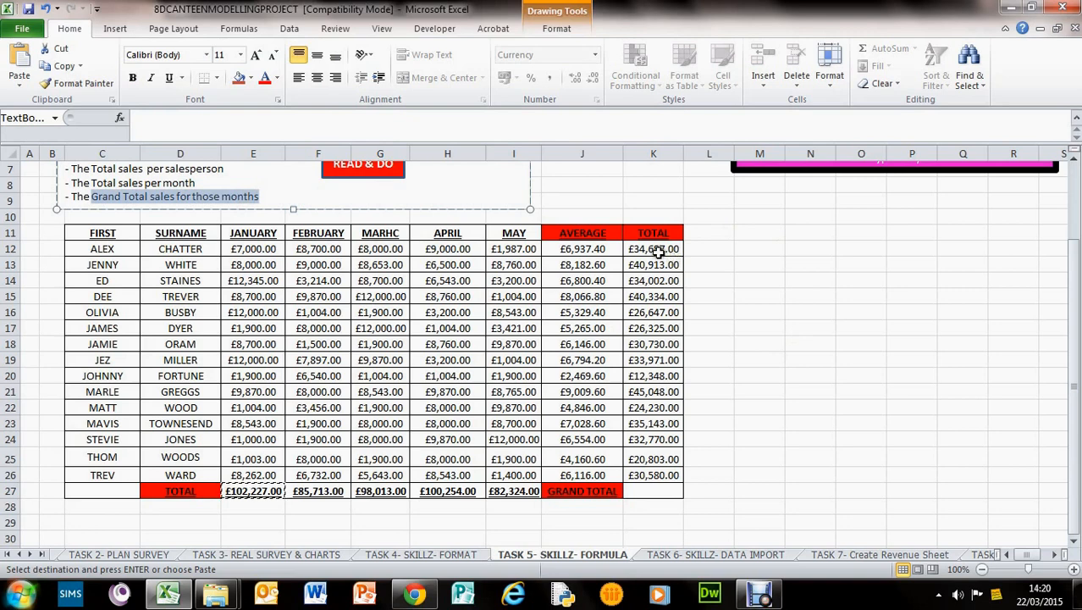
left_click(656, 491)
left_click(654, 249)
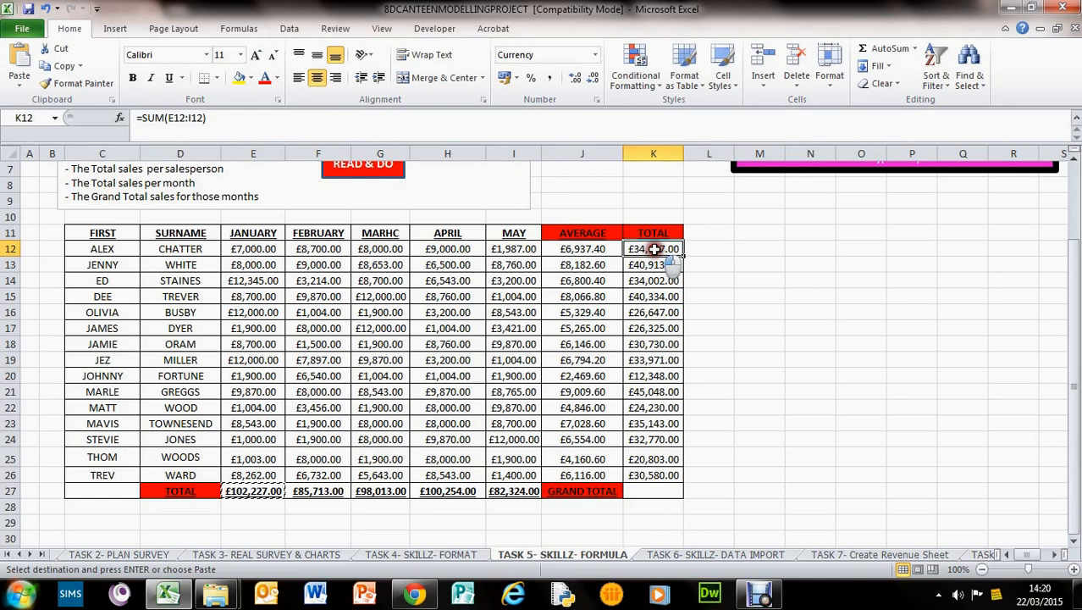
left_click_drag(654, 249, 678, 480)
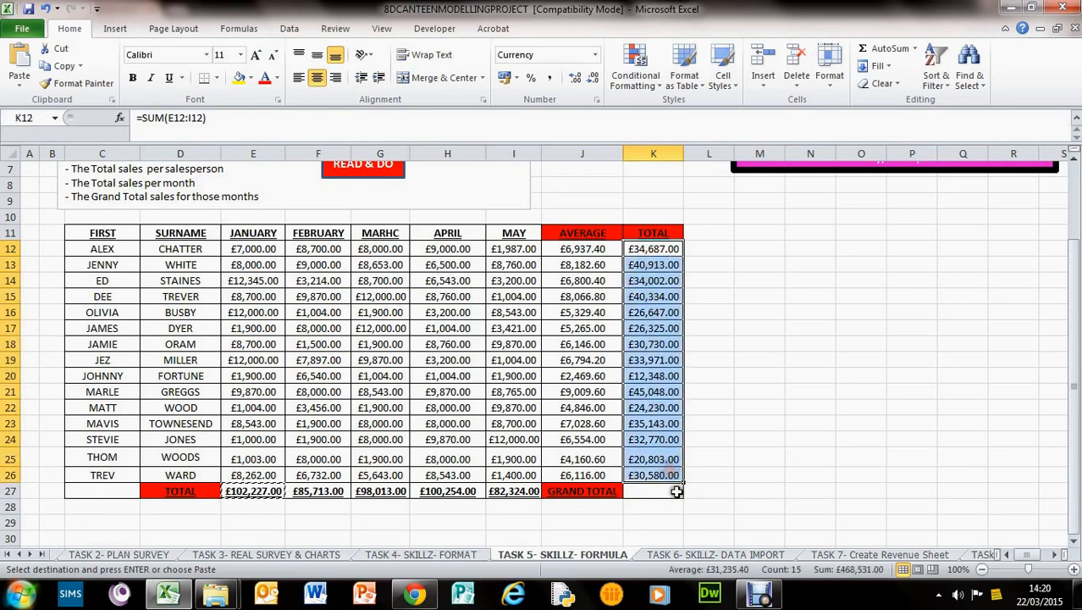
left_click(674, 492)
type("=sum")
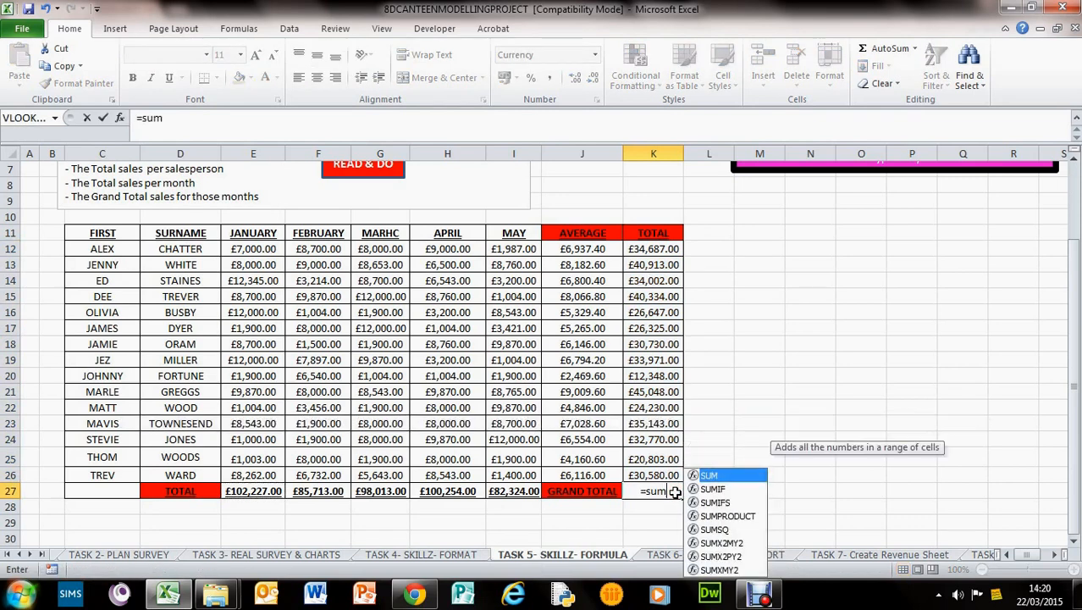
double_click(702, 477)
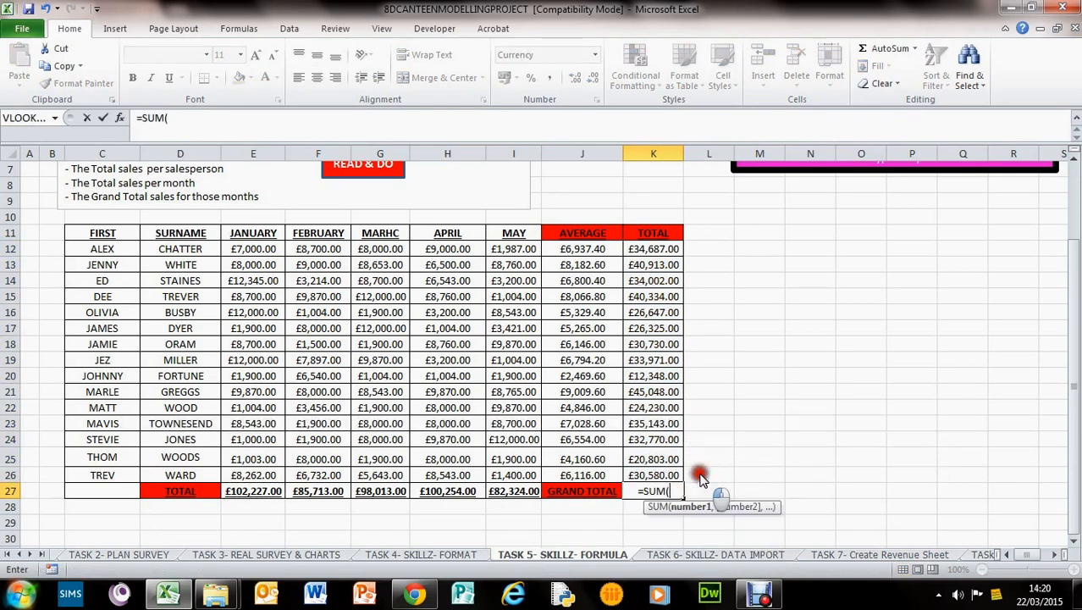
left_click(645, 249)
left_click_drag(645, 249, 653, 475)
type(")")
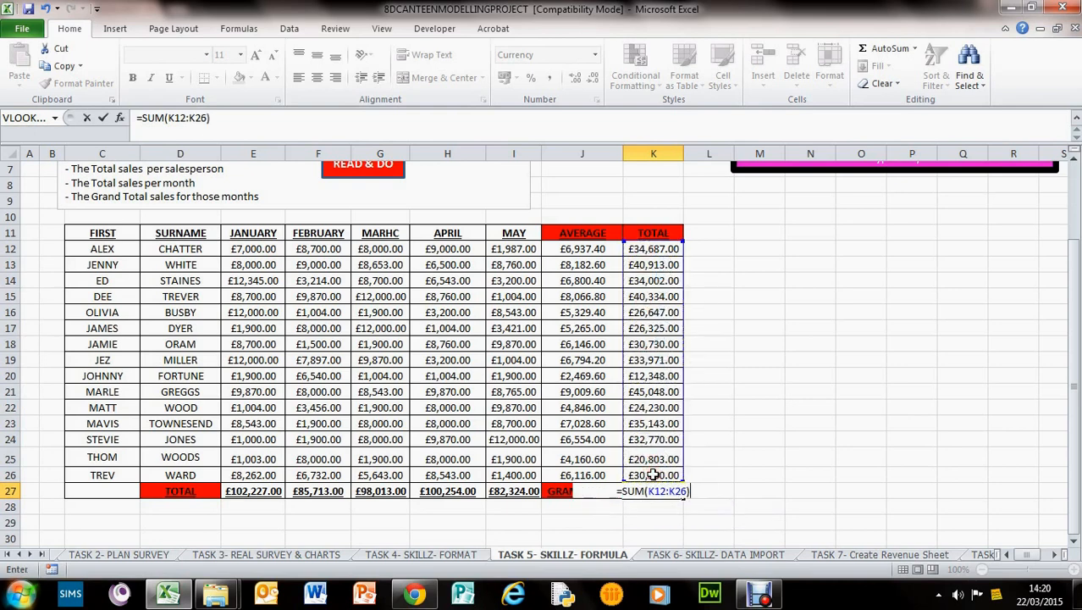
key("Return")
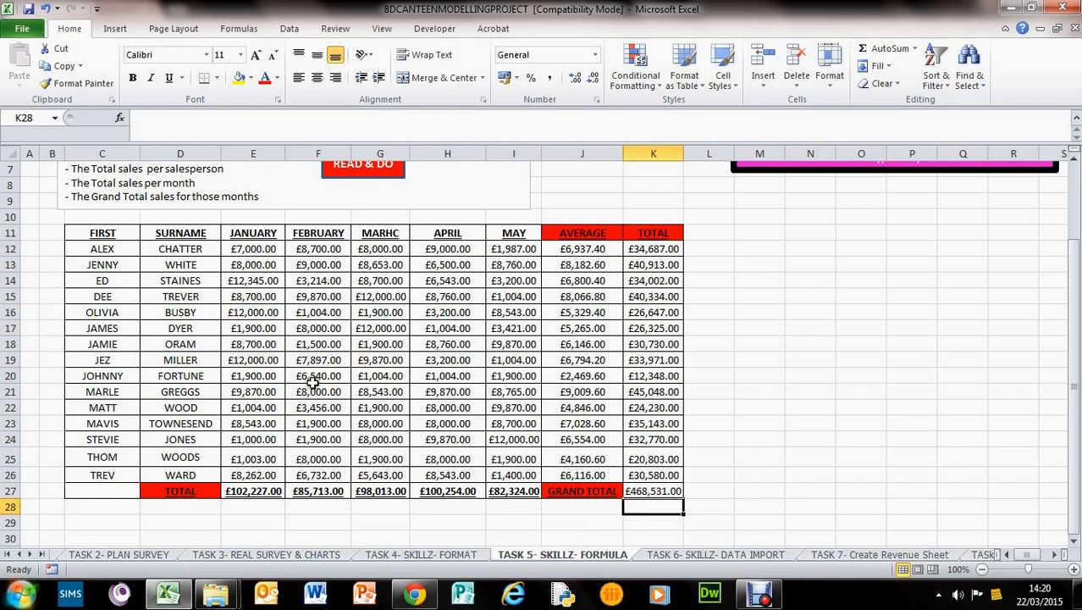
Start a formula in M14 and browse the Insert Function list with the category set to All, then cancel without inserting anything
scroll(314, 382, "up", 2)
scroll(293, 384, "down", 2)
left_click(790, 283)
left_click(773, 274)
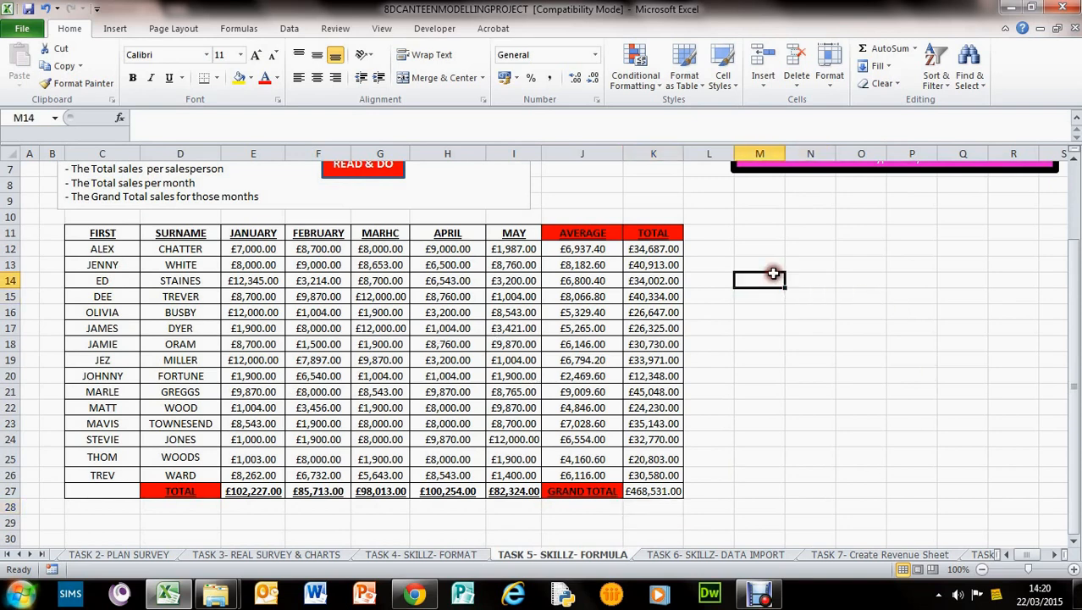
type("=")
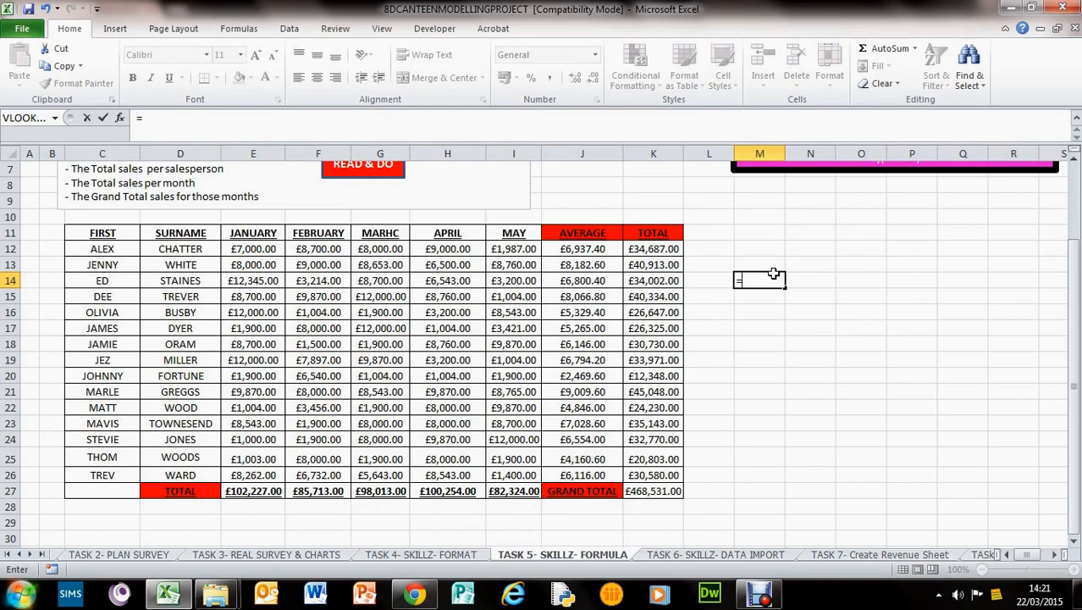
left_click(119, 118)
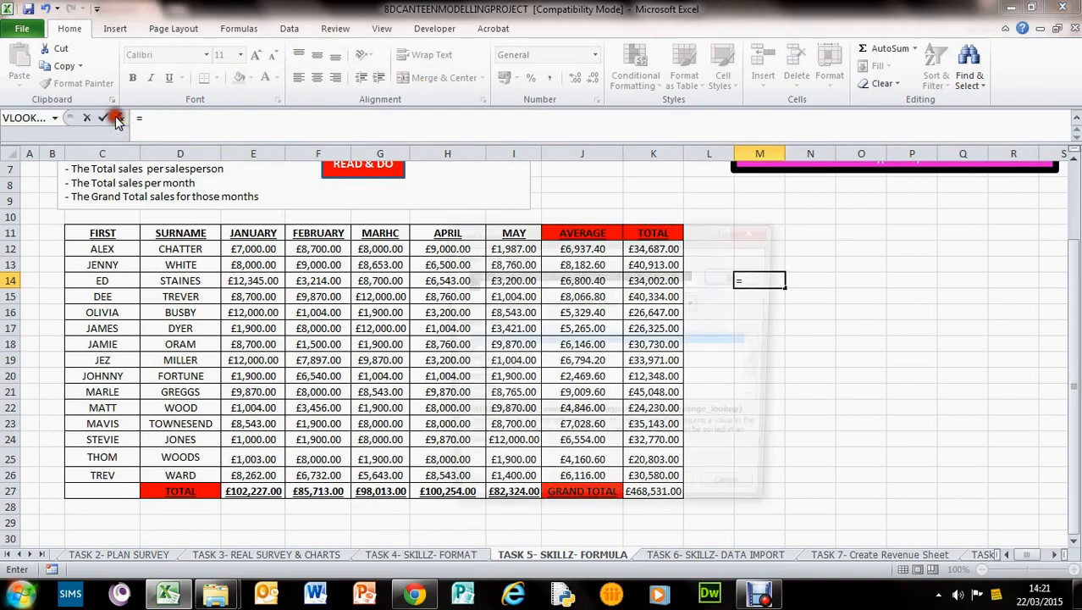
left_click(567, 303)
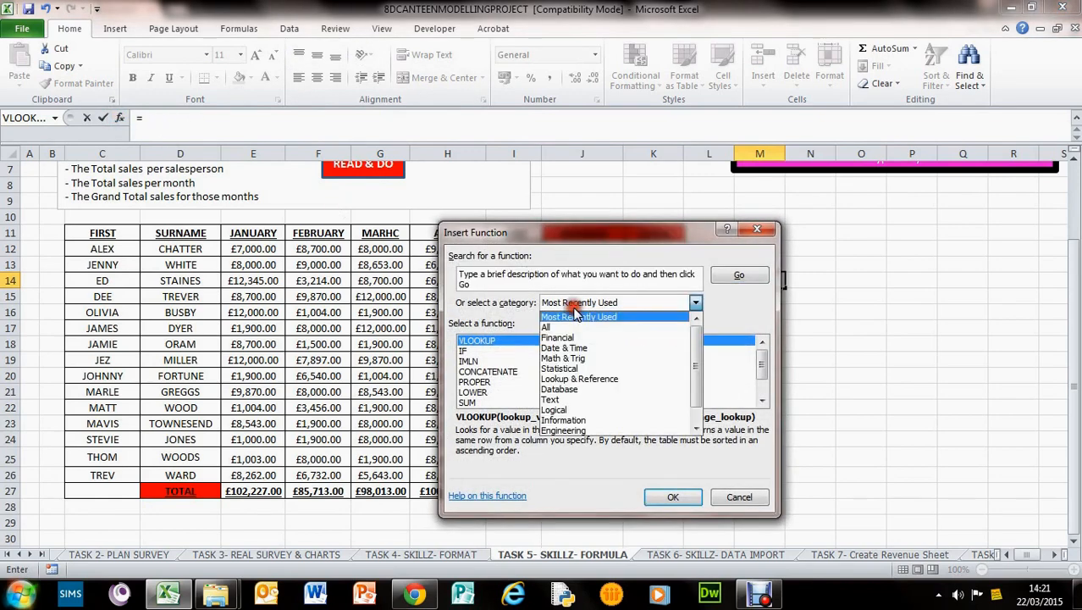
left_click(569, 328)
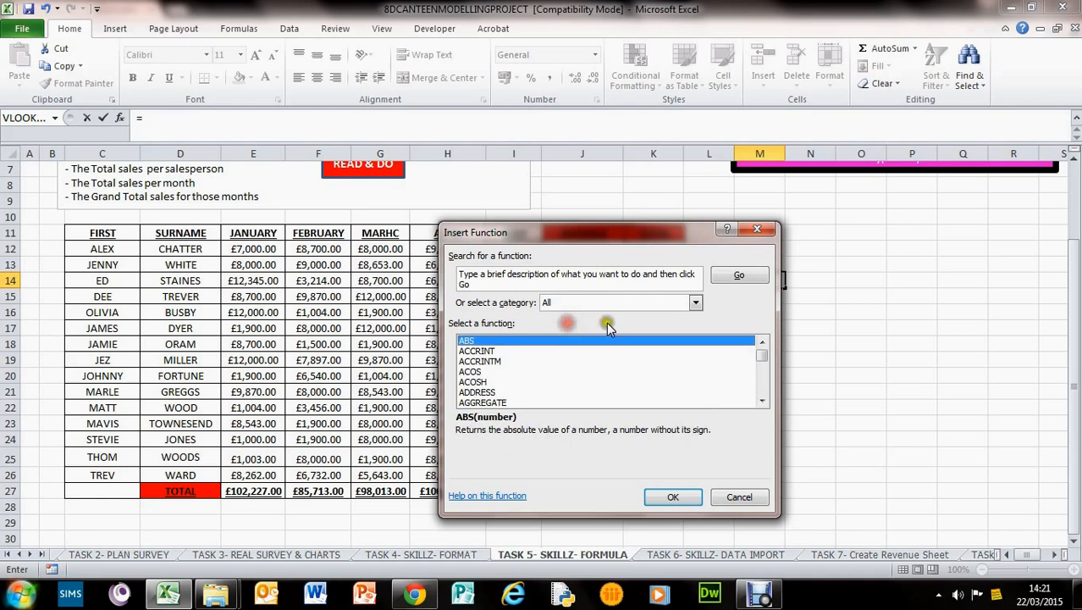
left_click(762, 400)
left_click_drag(762, 400, 763, 366)
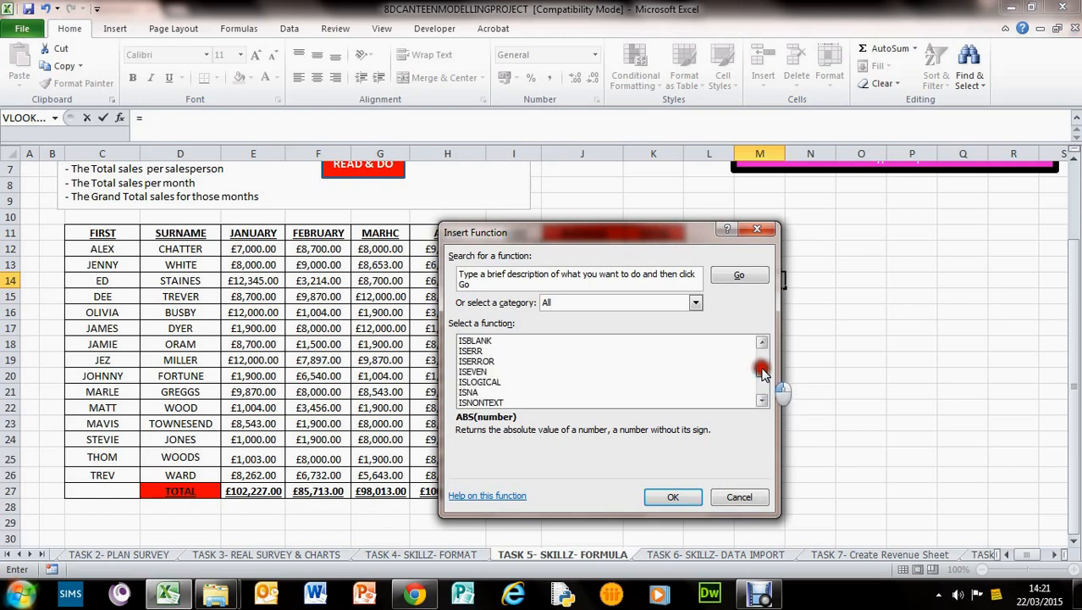
left_click(739, 496)
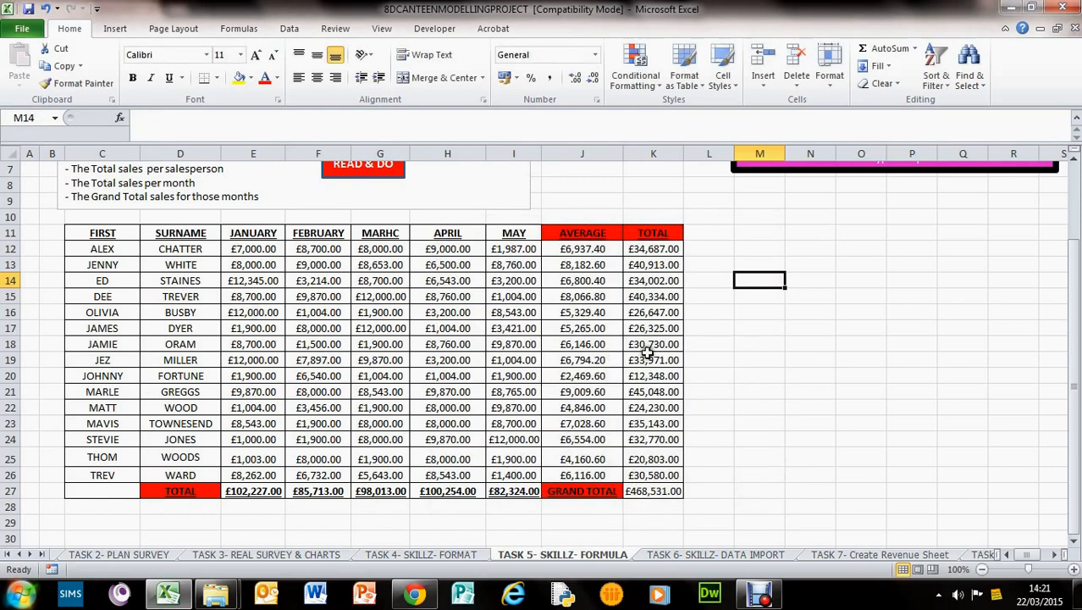
left_click(778, 594)
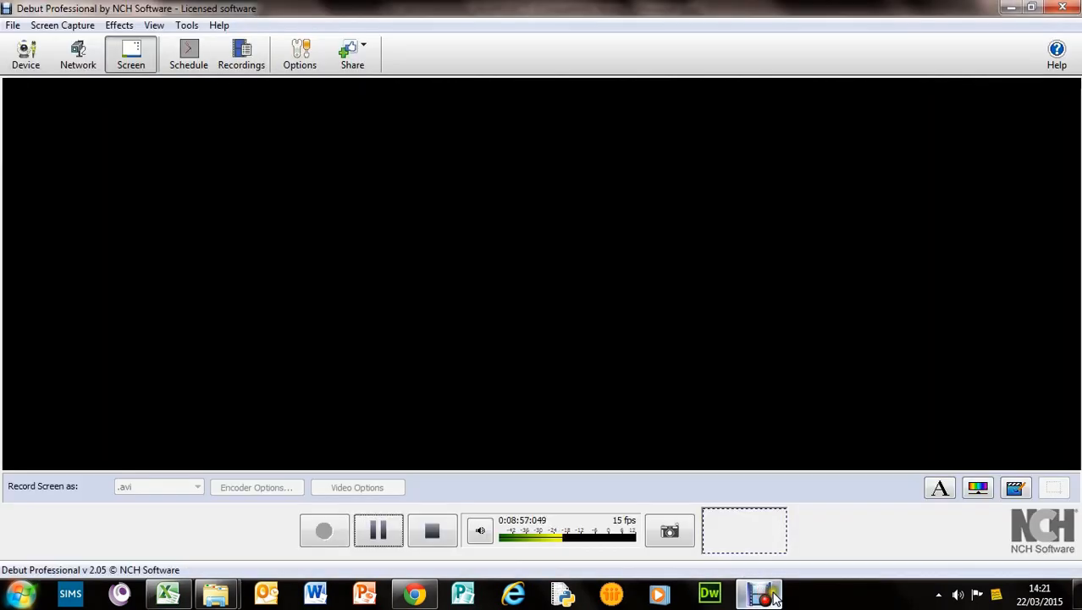